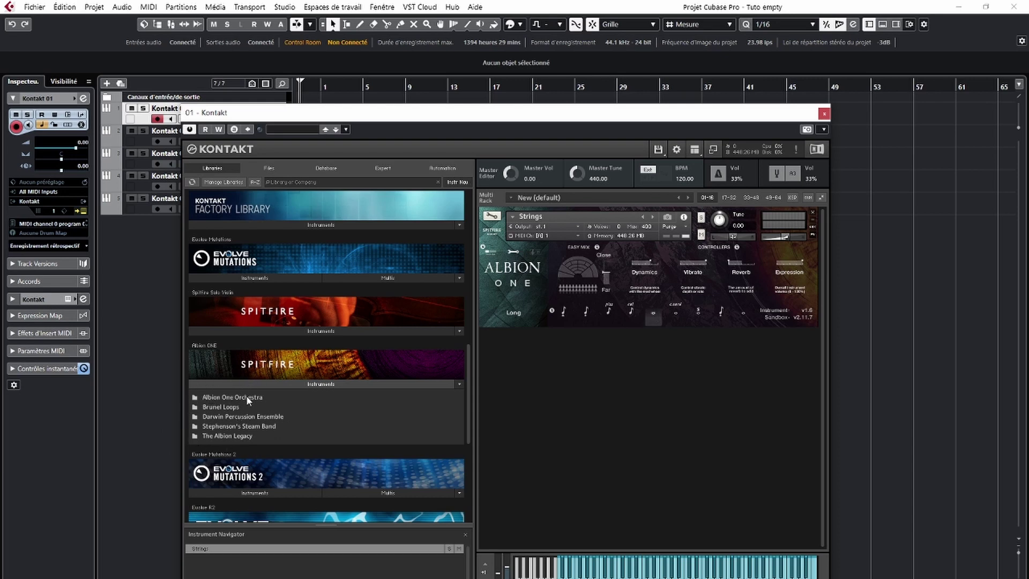
Browse Albion ONE's Darwin Percussion Ensemble and Stephenson's Steam Band folders, and select Strings.nki in the Albion One Orchestra folder
click(228, 417)
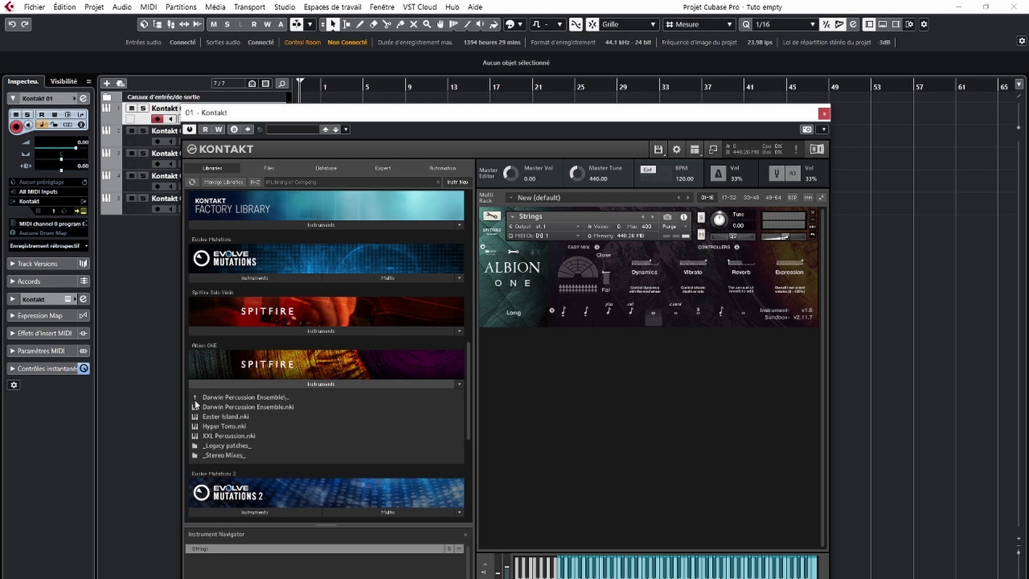
click(196, 399)
click(233, 425)
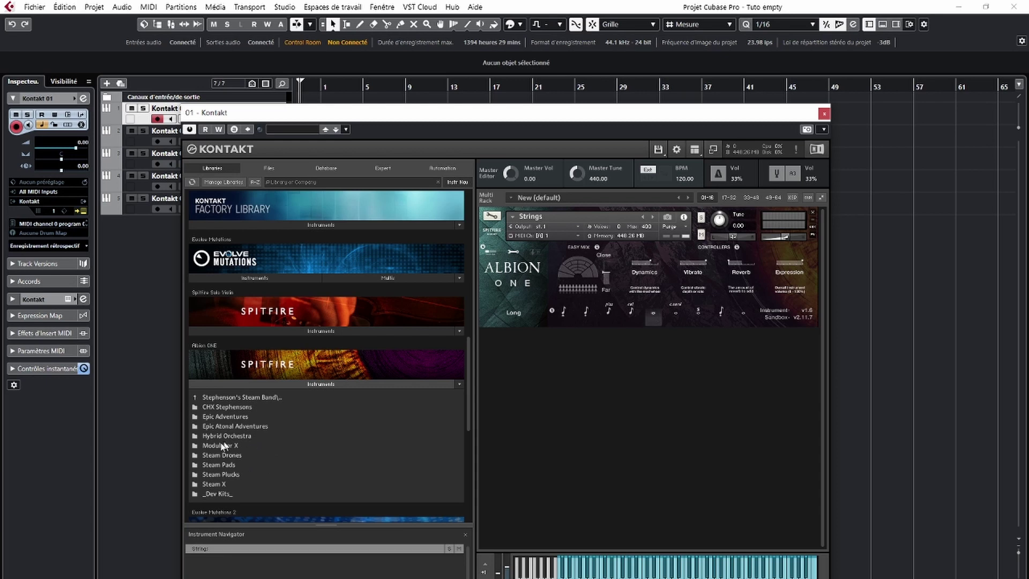
click(194, 398)
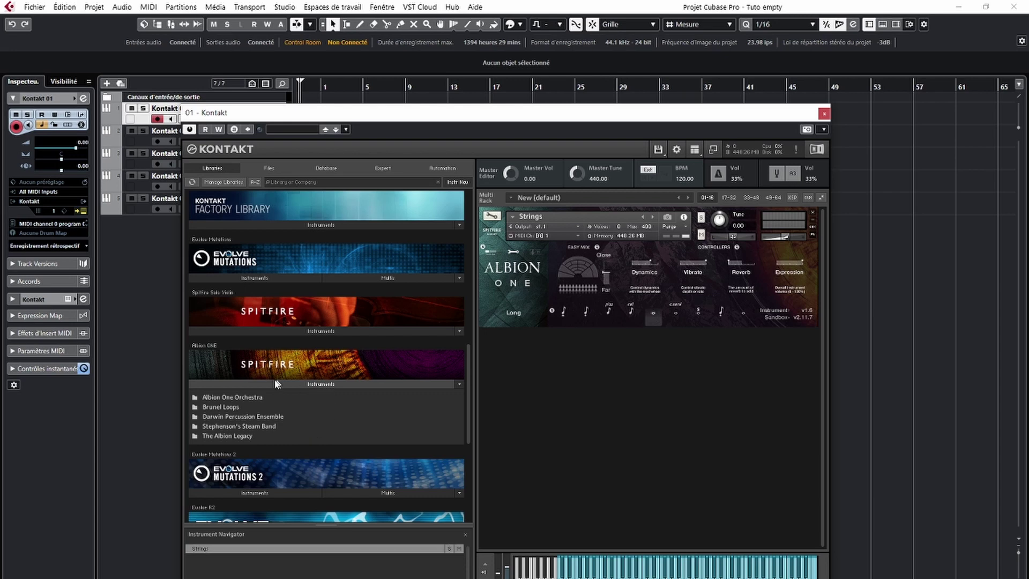
click(236, 398)
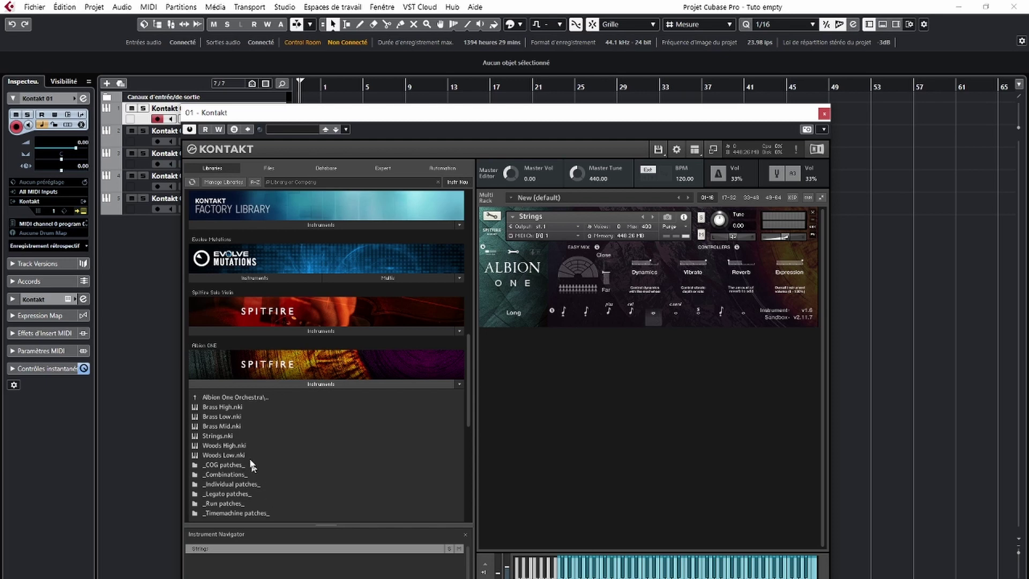
click(221, 434)
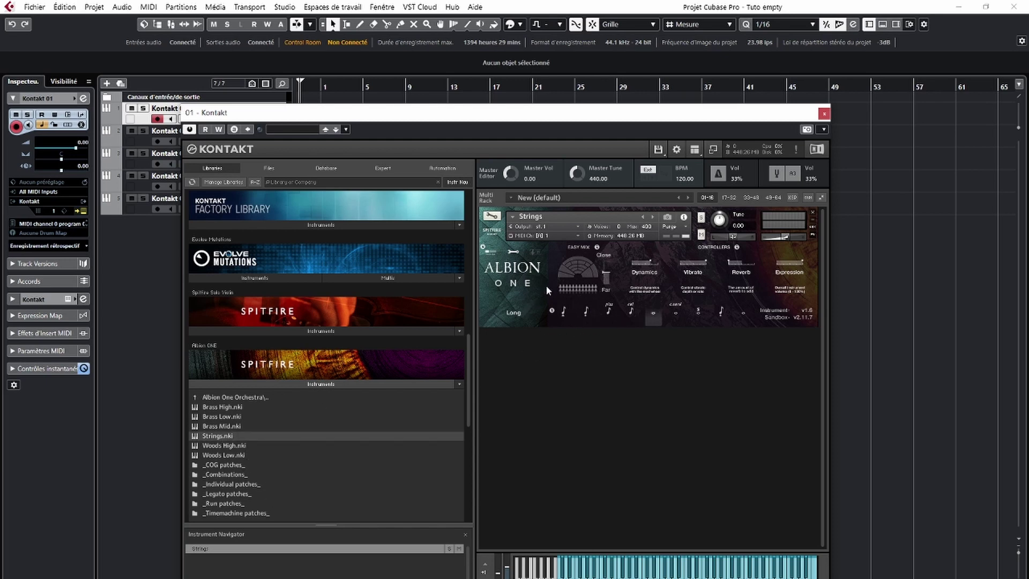
Audition the Strings articulations Spiccato, Spic/Stac, Pizzicato, Long and Long CS, and show the instrument's detailed mixer and controller view
click(562, 310)
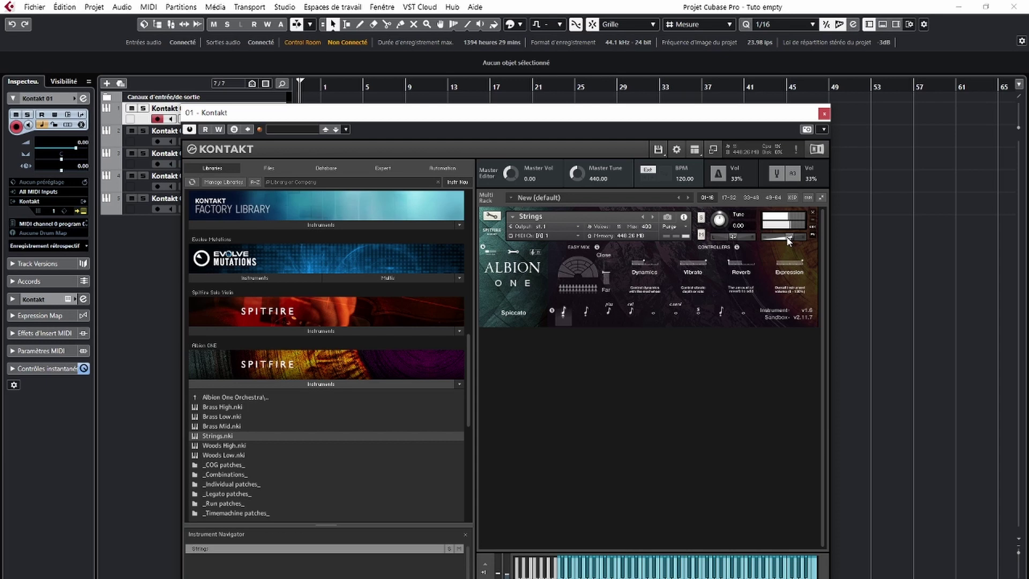
click(587, 312)
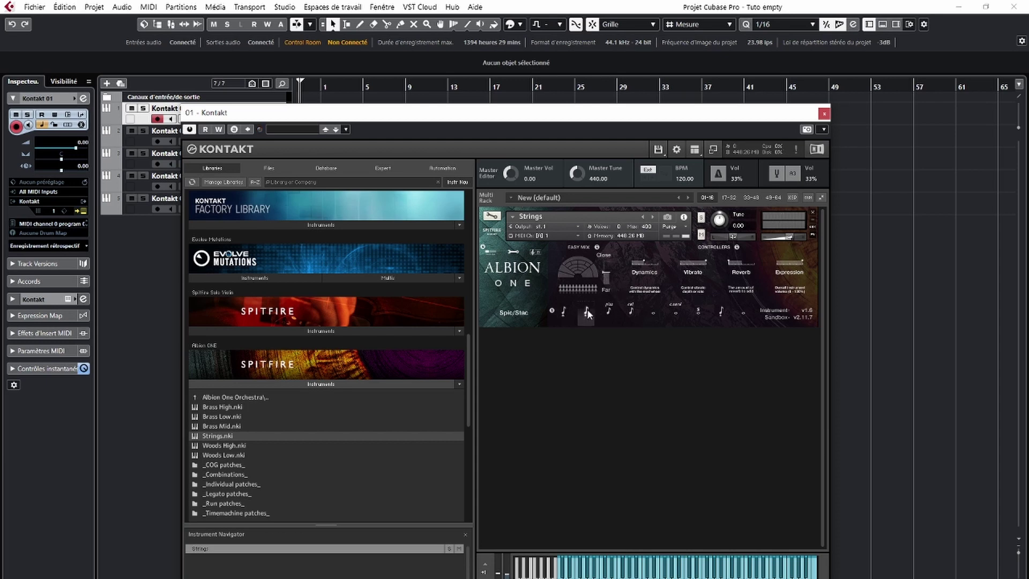
click(608, 311)
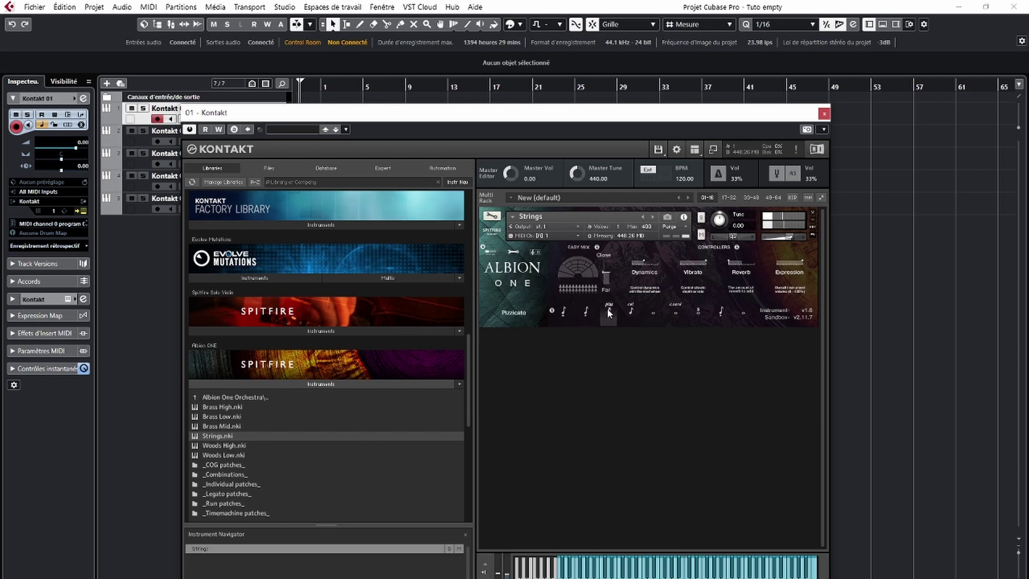
click(654, 314)
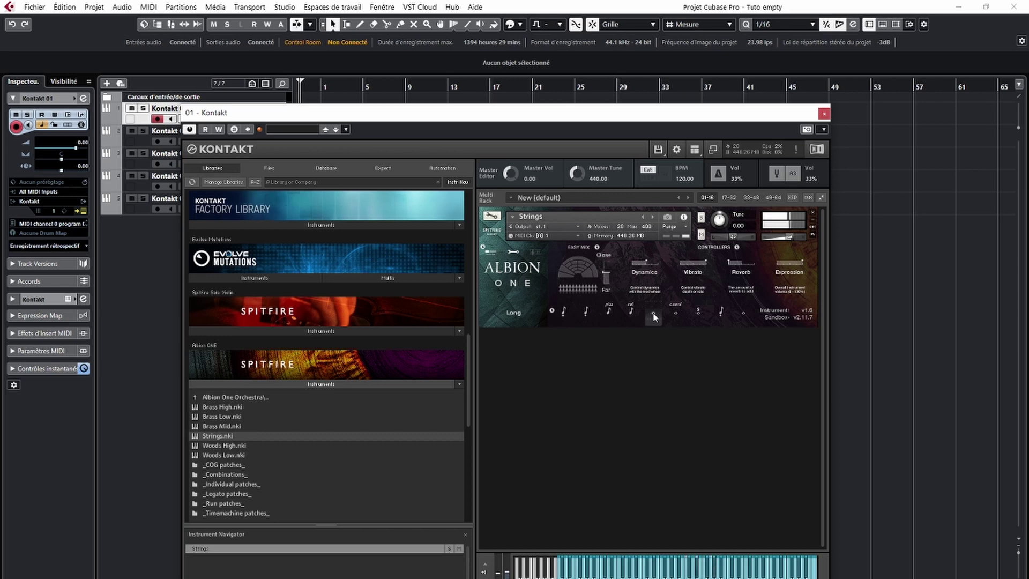
click(677, 308)
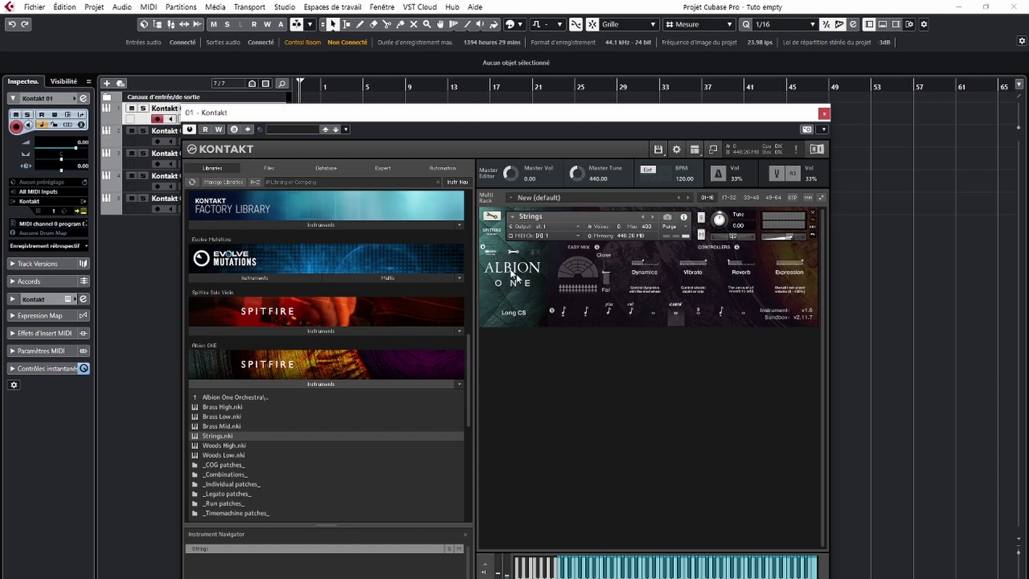
click(512, 253)
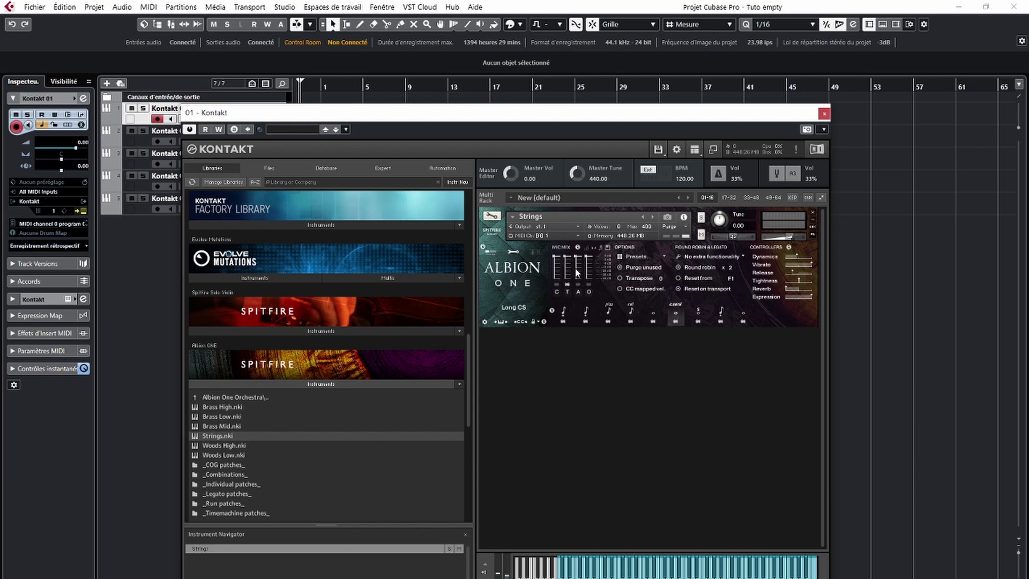
Replace Strings with Brass High from the Albion One Orchestra folder without saving changes, and select the Long articulation
click(815, 211)
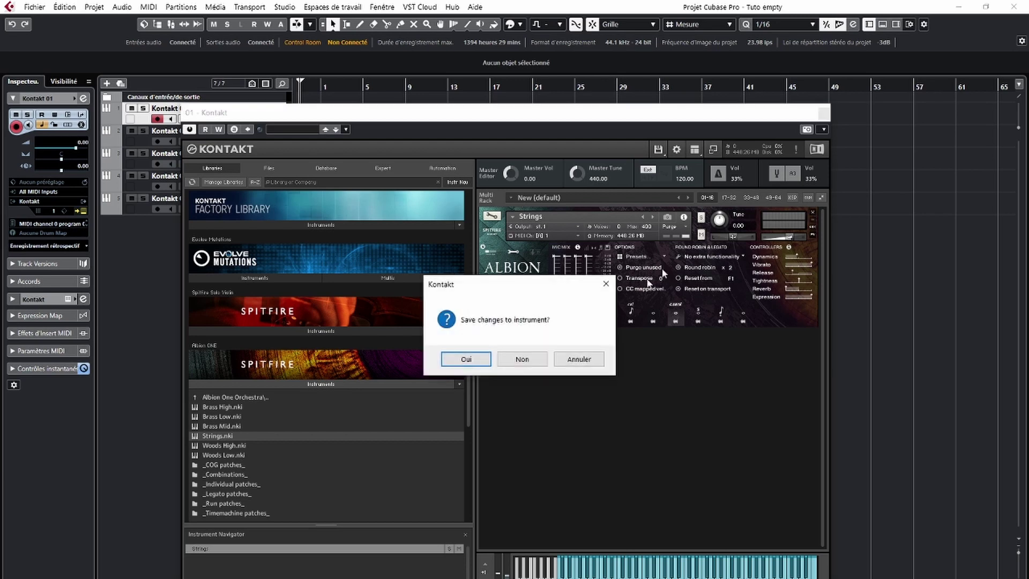
click(523, 363)
double_click(216, 408)
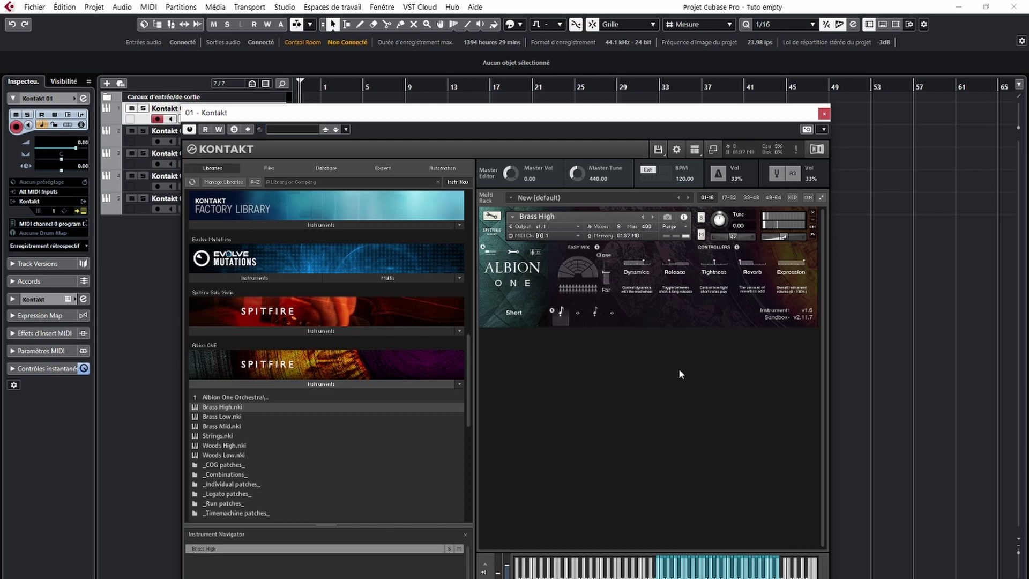
click(577, 314)
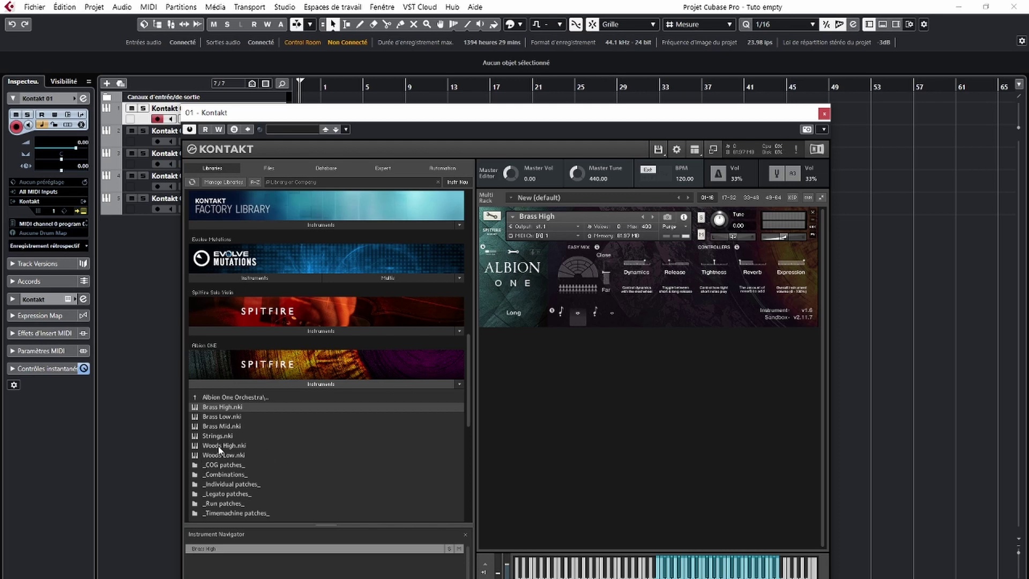
Replace Brass High with Destroyed Dulcimer 2a MW - Ambience from Brunel Loops' Organic Mutations without saving changes, and raise the new instrument's volume
click(196, 397)
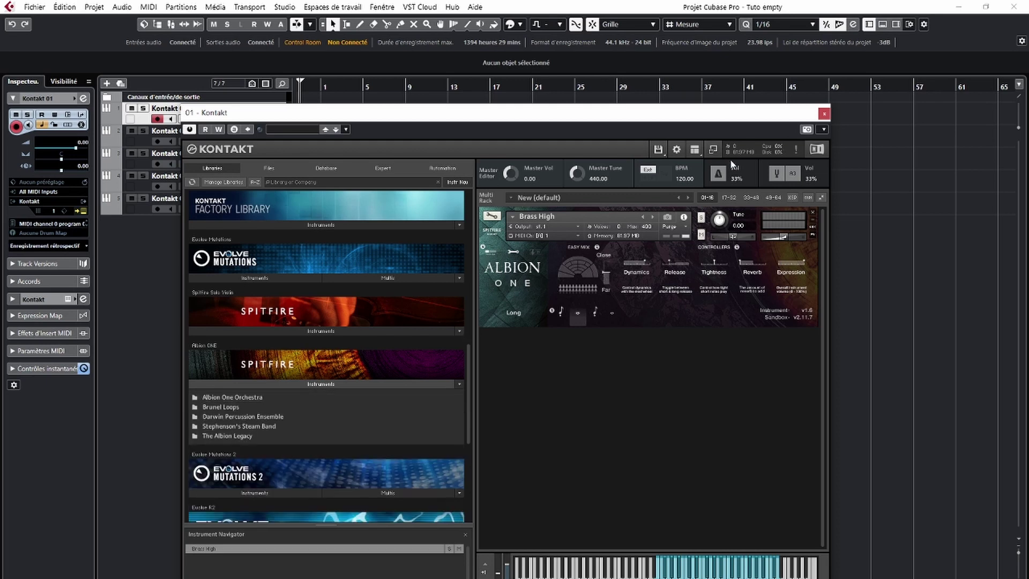
click(813, 214)
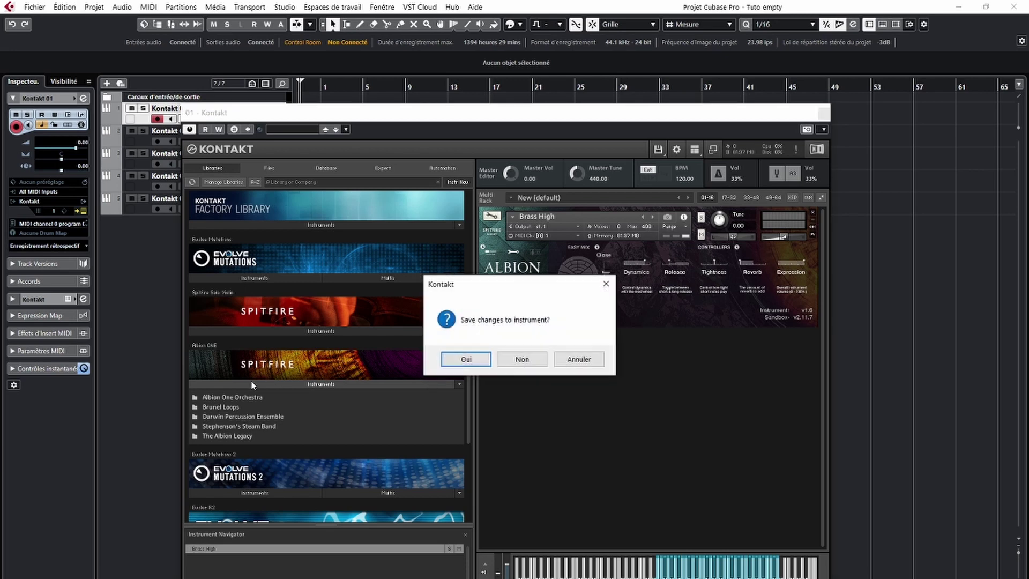
click(522, 356)
click(230, 409)
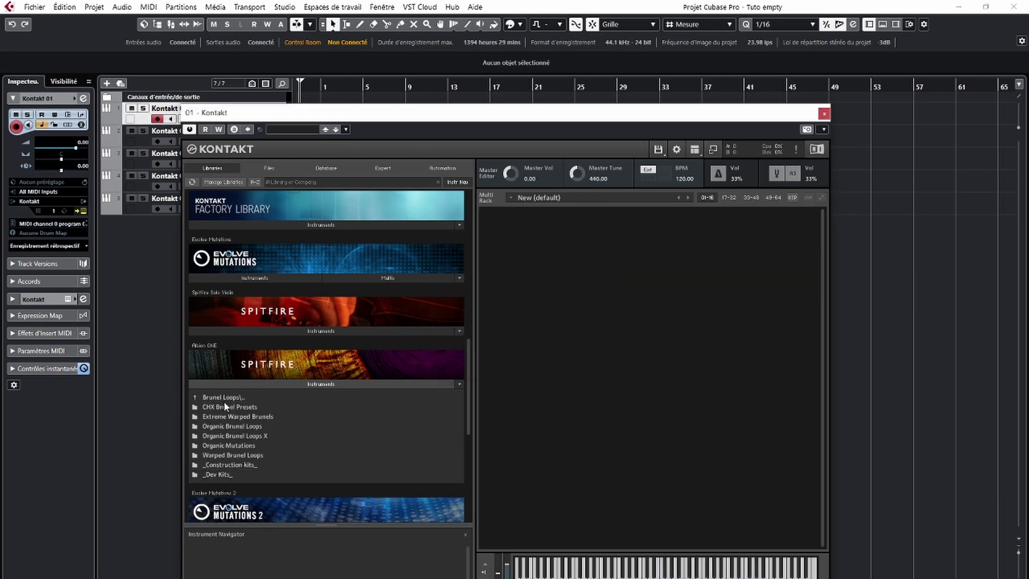
click(228, 446)
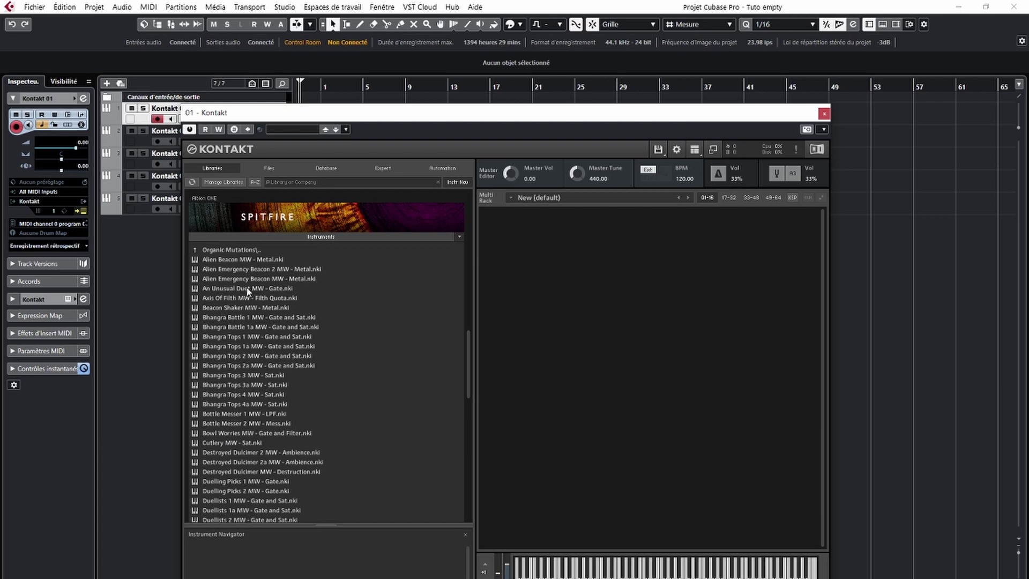
double_click(243, 463)
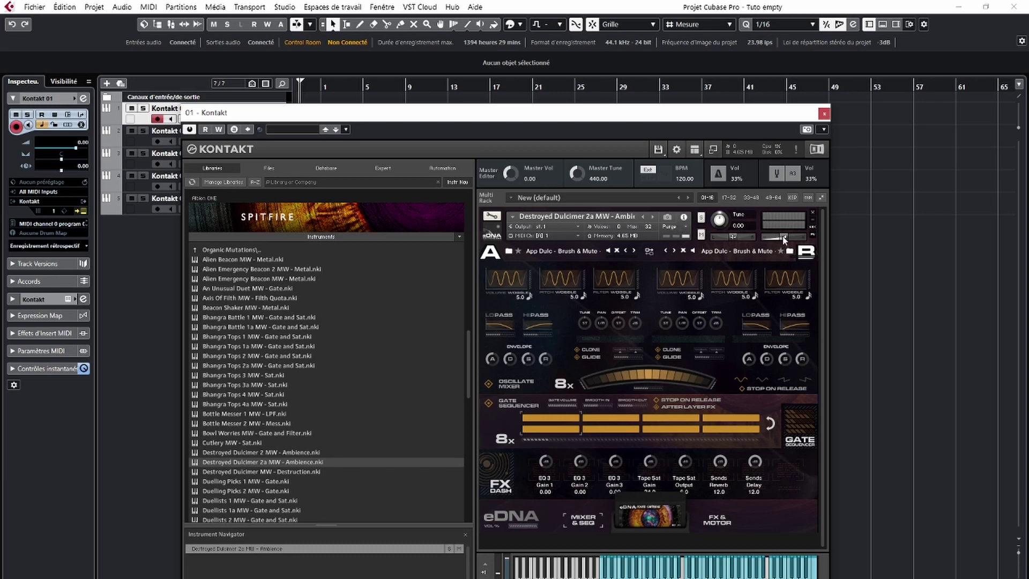
drag(784, 238, 796, 238)
Replace the dulcimer patch with Darwin Percussion Ensemble from its own folder without saving changes, and pick the Sub Hits group
click(814, 214)
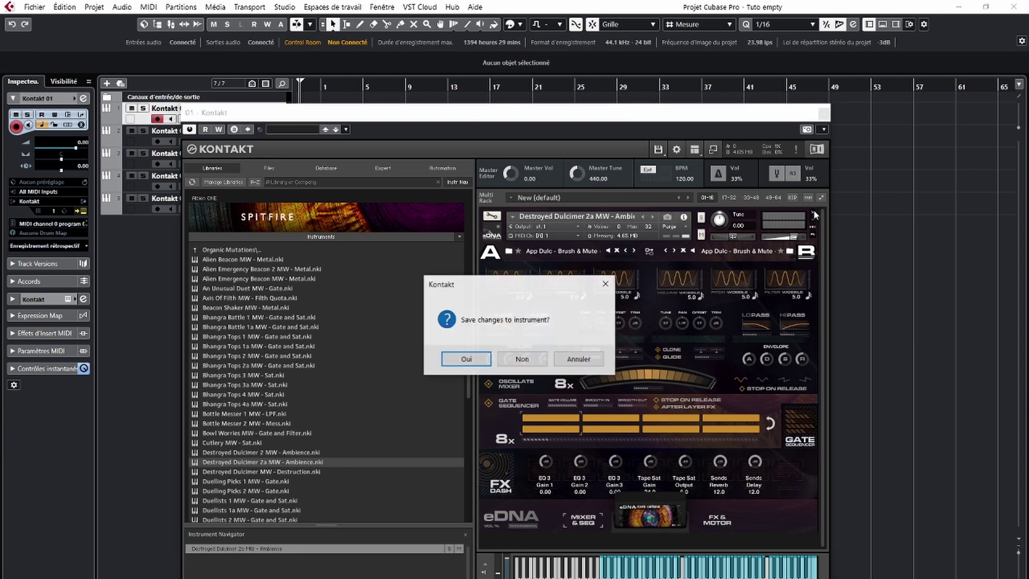
click(522, 360)
click(196, 250)
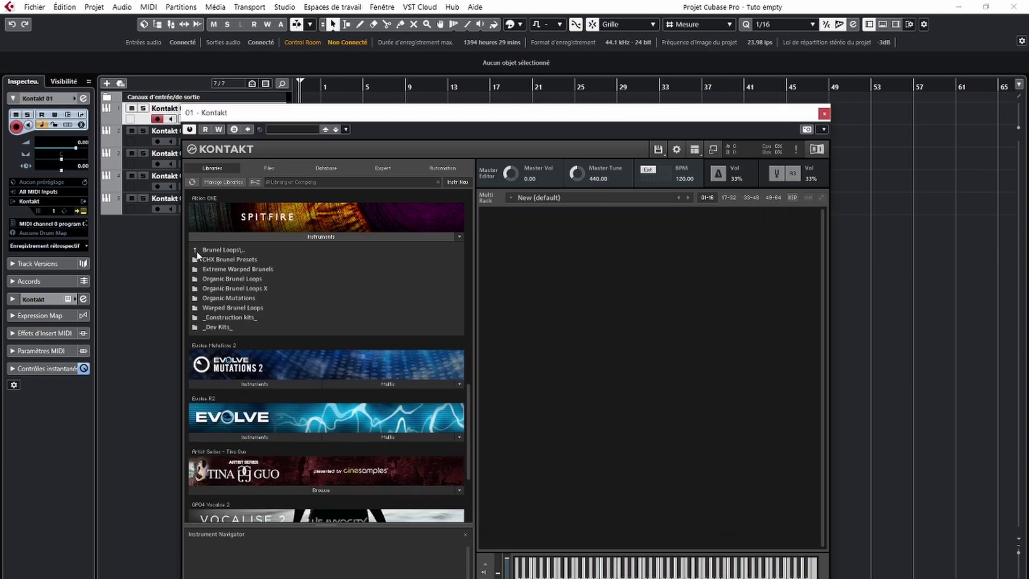
click(196, 247)
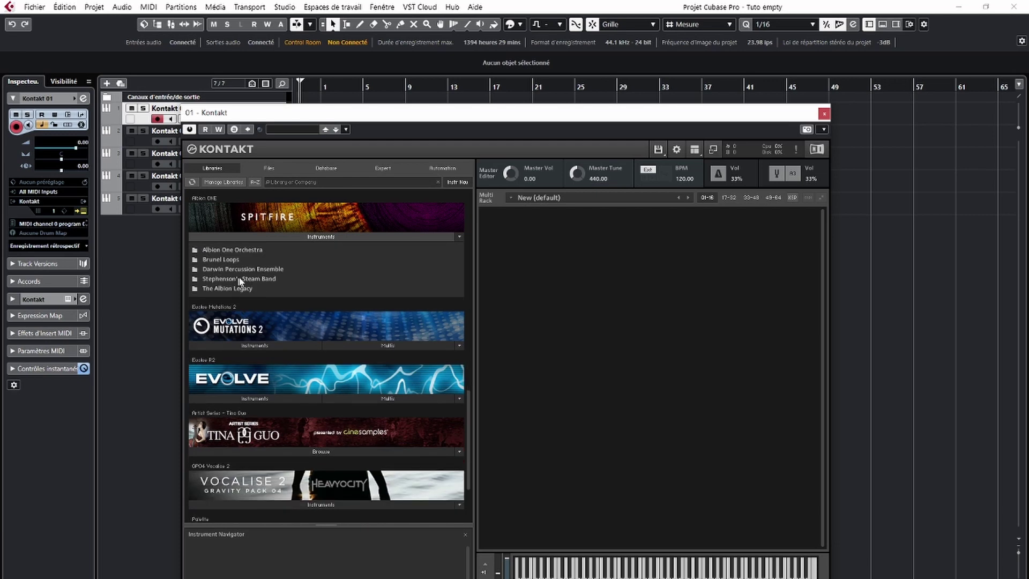
click(252, 269)
double_click(233, 259)
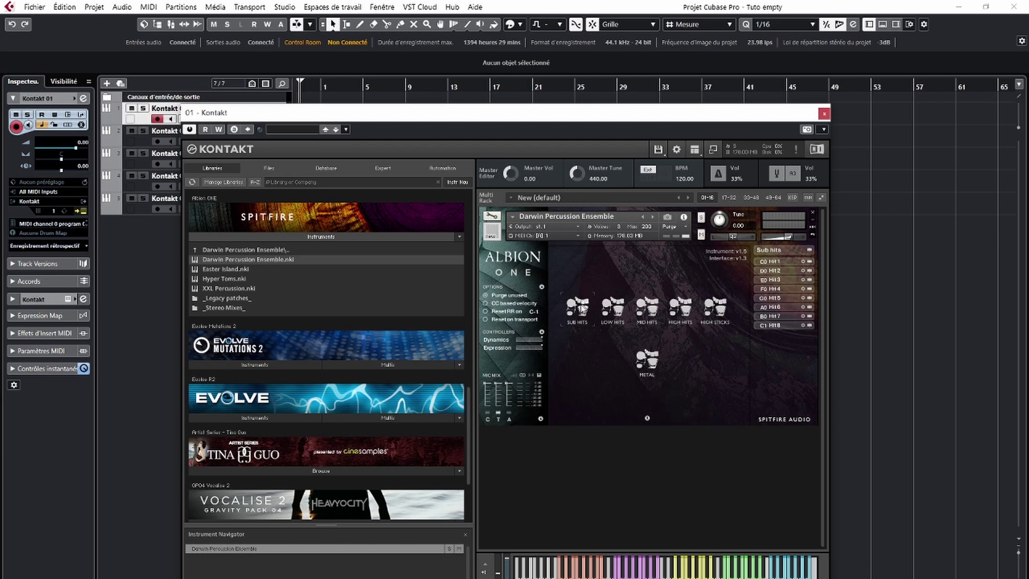
click(581, 308)
Replace Darwin Percussion Ensemble with Beauty Strings MW - Straight Gate from Stephenson's Steam Band's Hybrid Orchestra folder, without saving changes
click(195, 248)
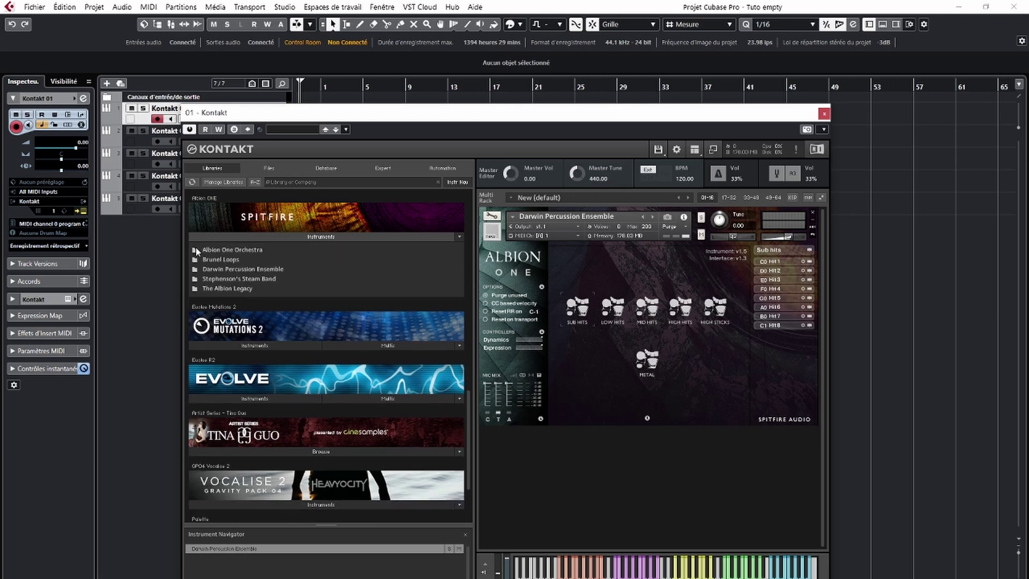
click(812, 212)
click(521, 358)
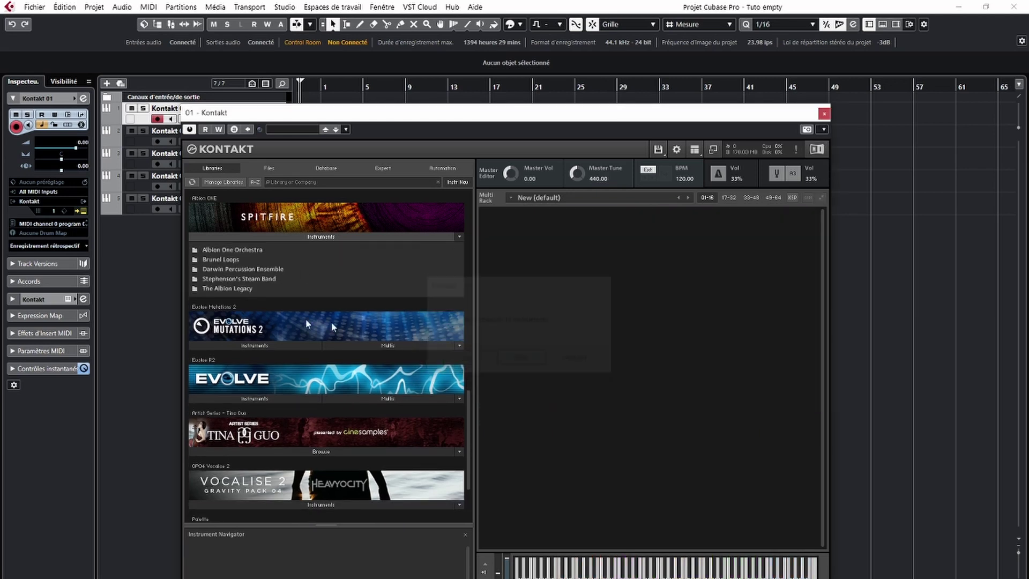
click(224, 279)
click(228, 290)
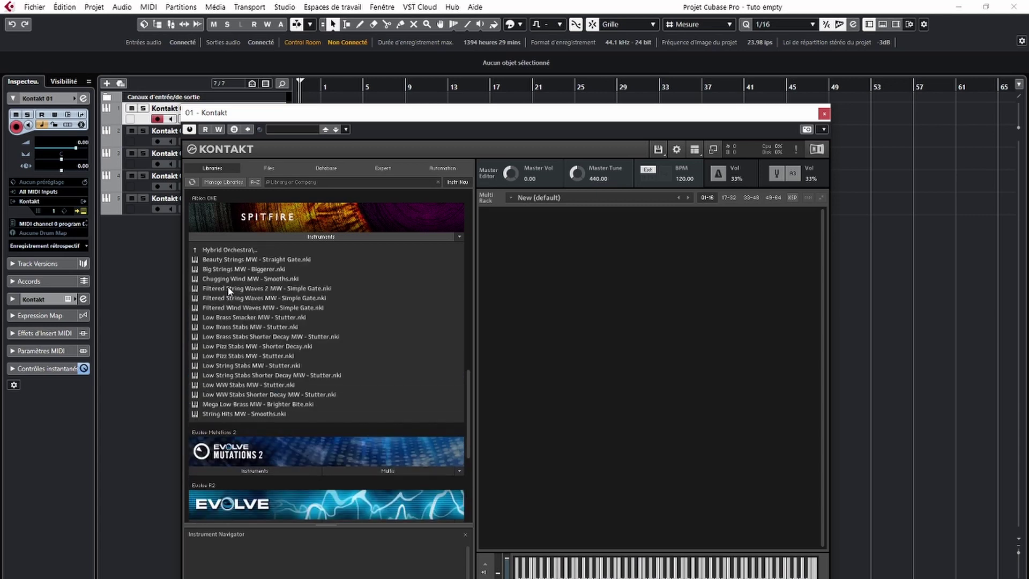
double_click(243, 259)
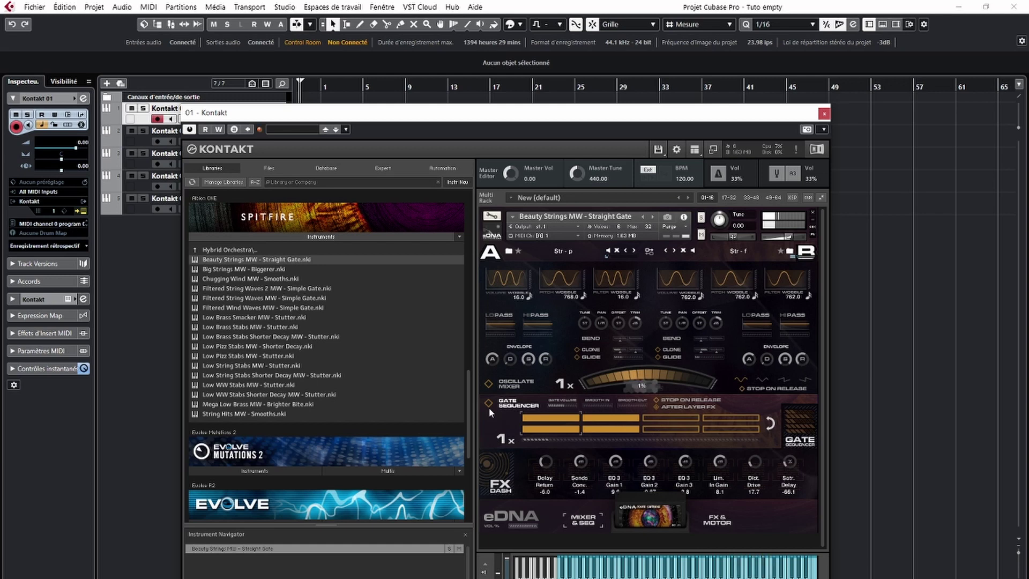
scroll(383, 284, down, 1)
scroll(381, 280, down, 2)
scroll(380, 279, up, 3)
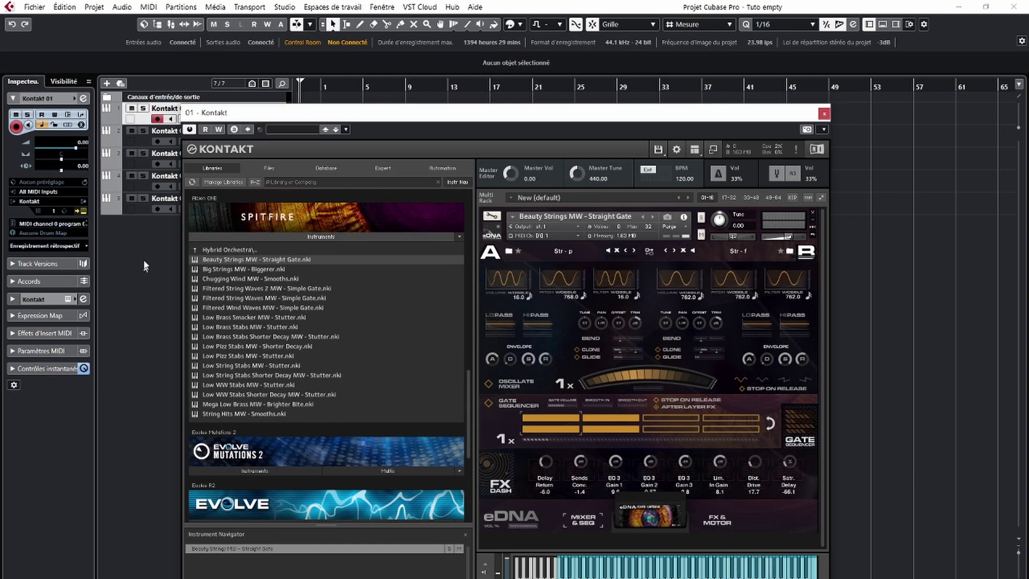
Replace Beauty Strings with Strings High - Runs from the Albion One Orchestra's _Run patches_ folder, without saving changes
click(194, 250)
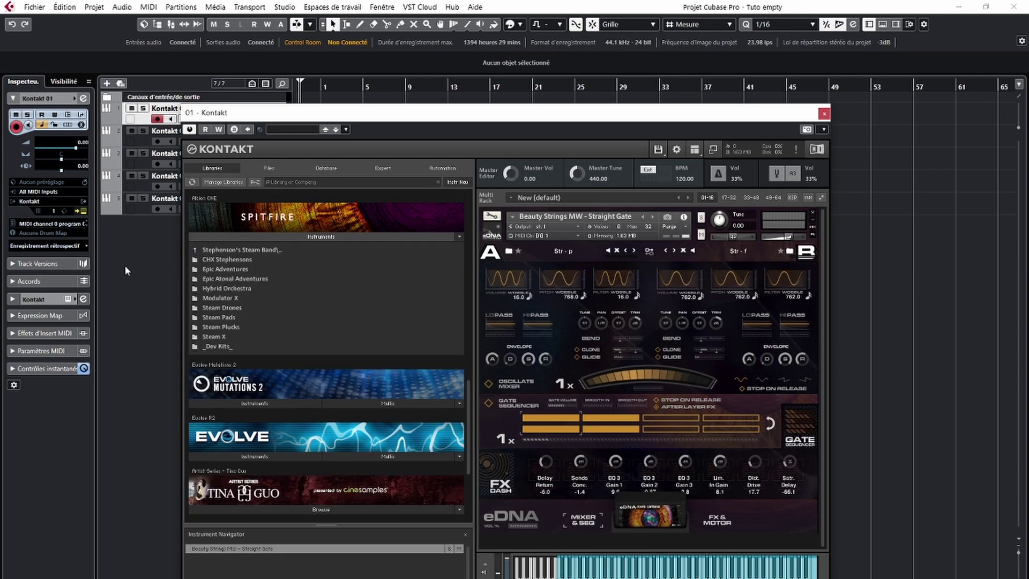
click(196, 251)
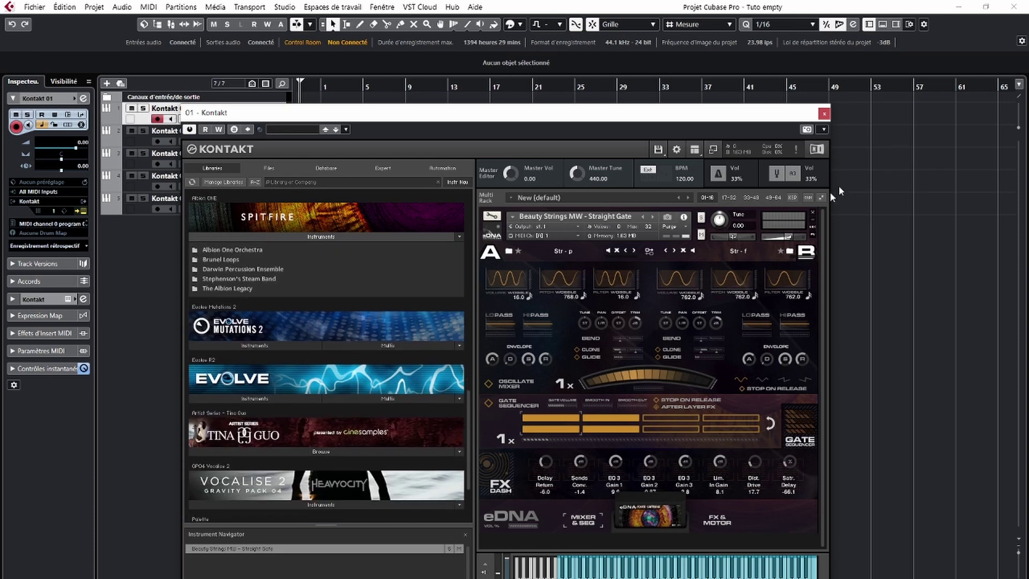
click(813, 211)
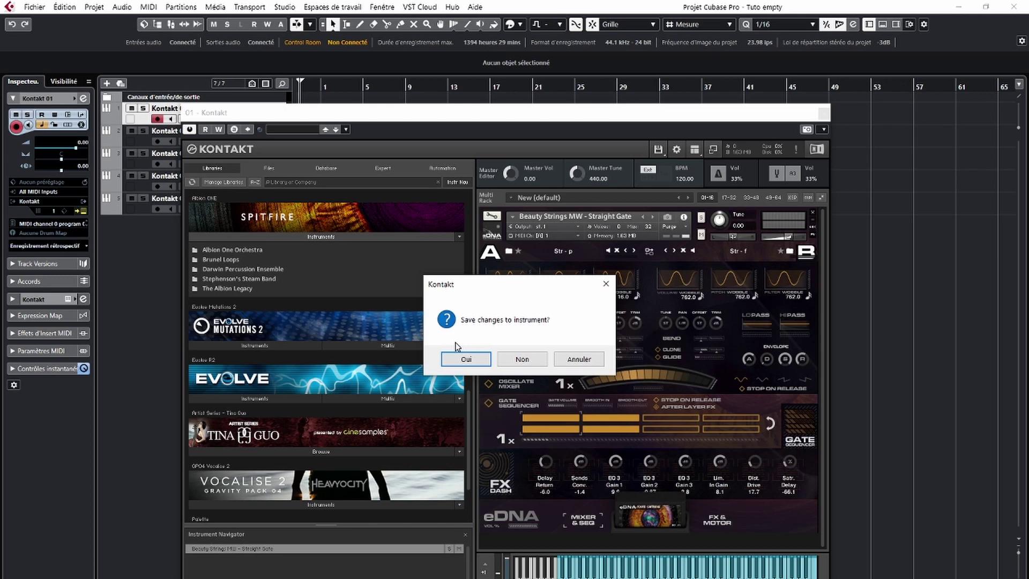
click(523, 361)
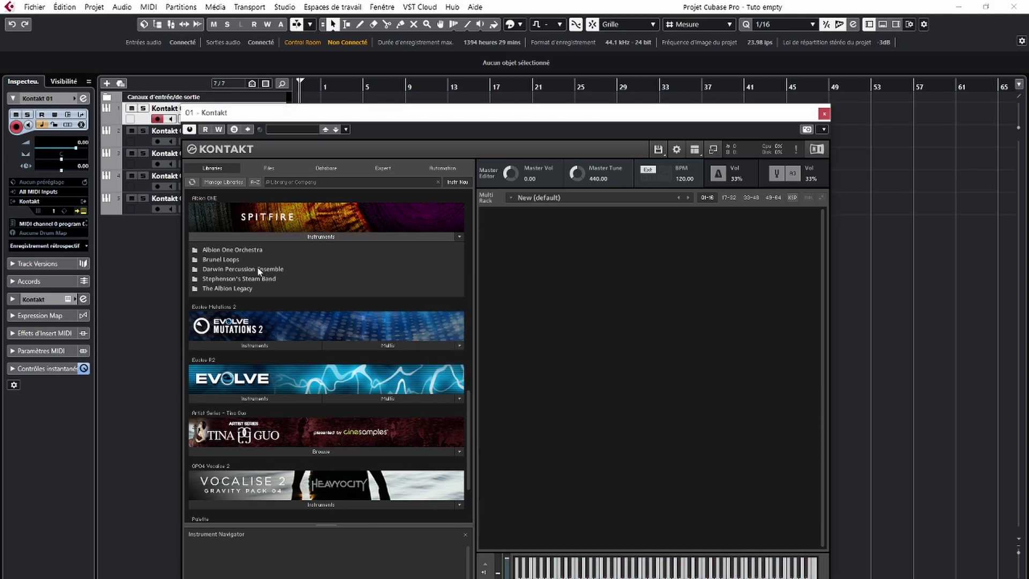
click(240, 253)
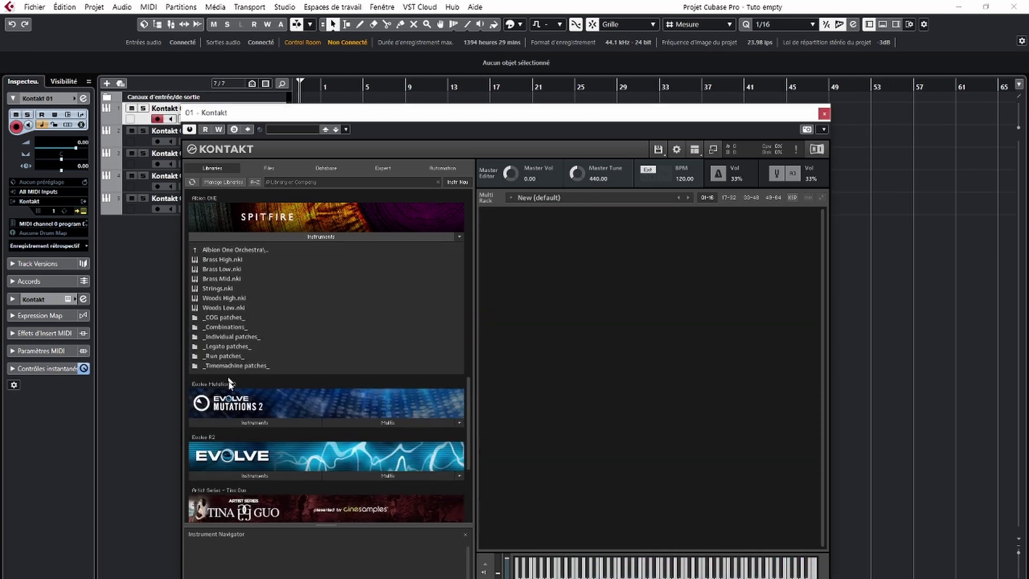
click(228, 358)
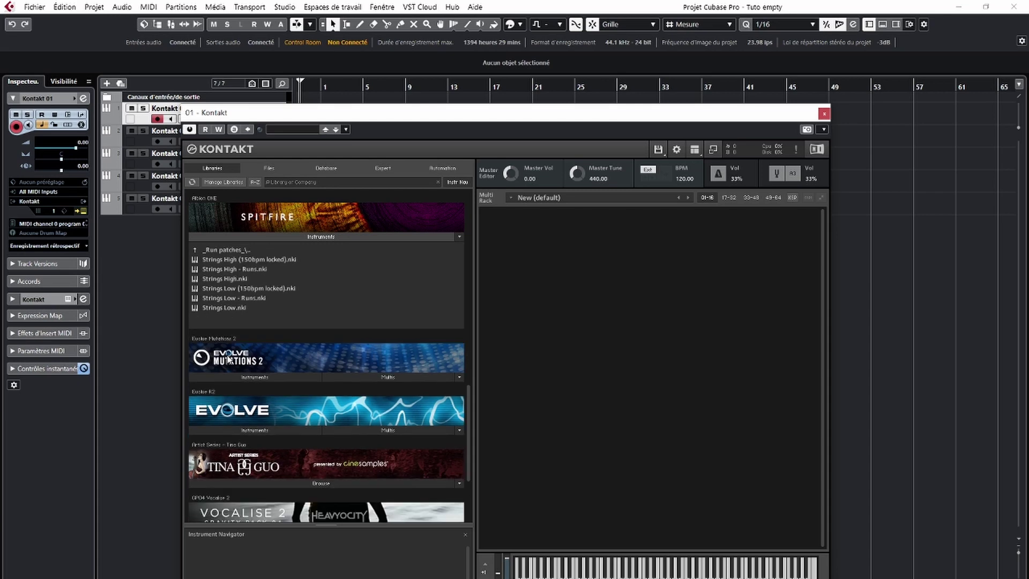
double_click(235, 270)
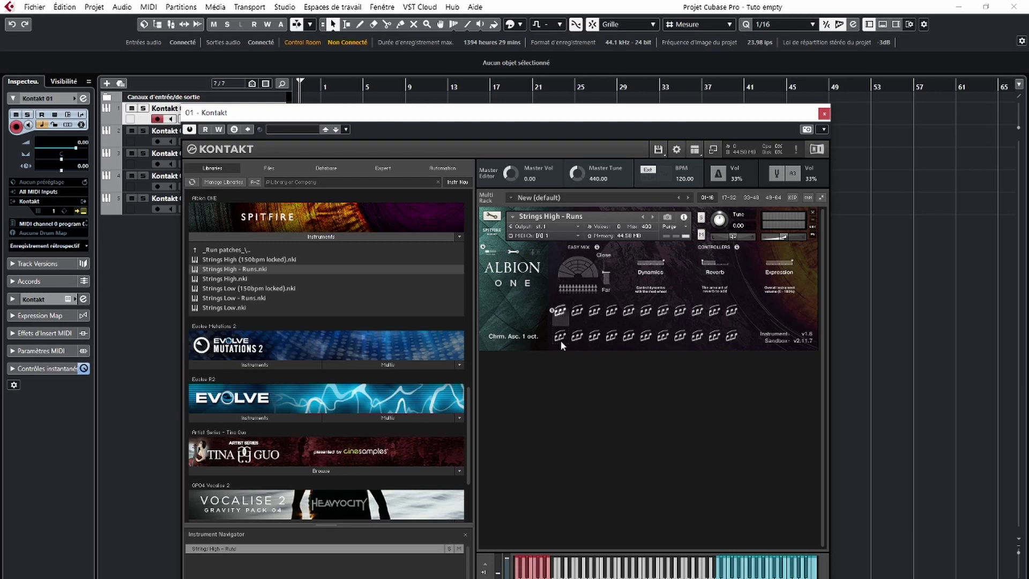
Choose the second run articulation in the lower row of the Strings High - Runs patch
click(577, 337)
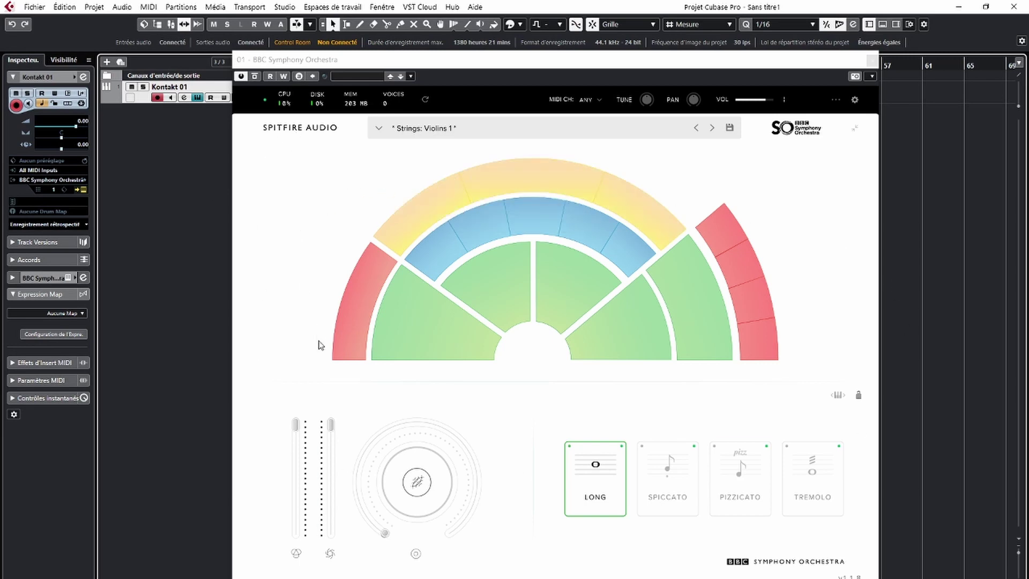
Switch to the BBC Symphony Orchestra plug-in and select the Violins 1 section on its orchestra map
mouse_move(415, 347)
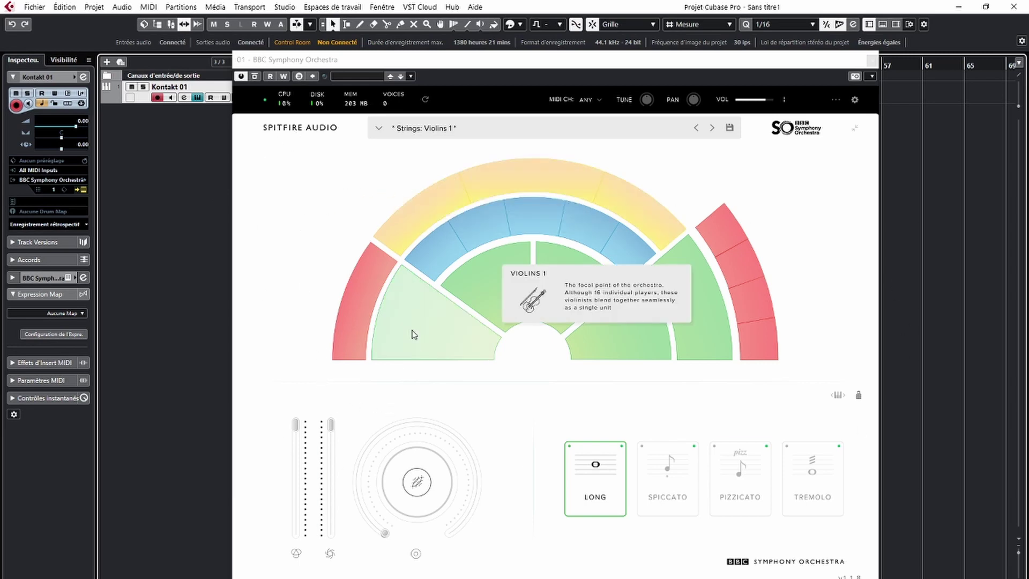
mouse_move(478, 285)
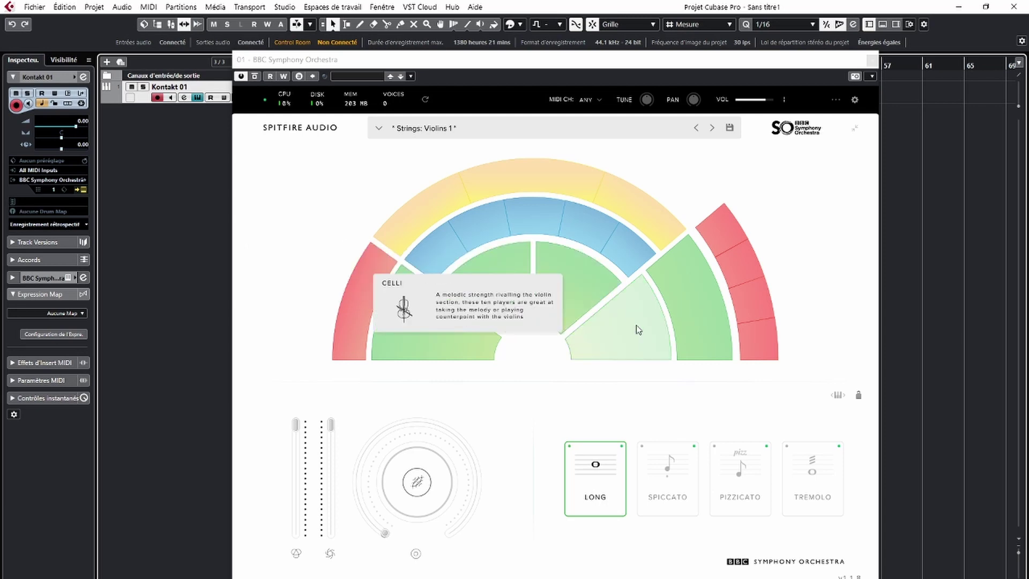
mouse_move(434, 267)
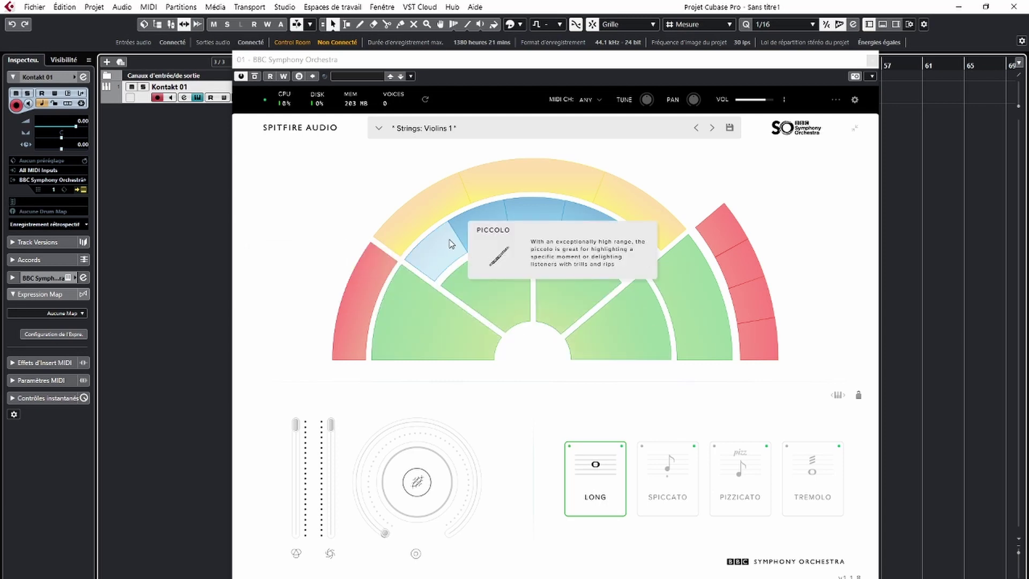
mouse_move(629, 248)
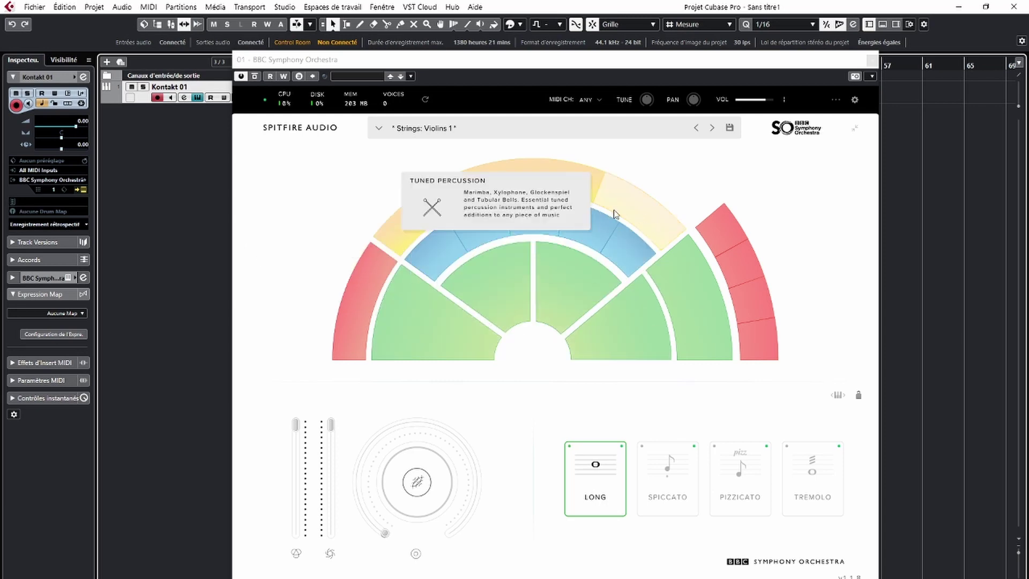
mouse_move(457, 195)
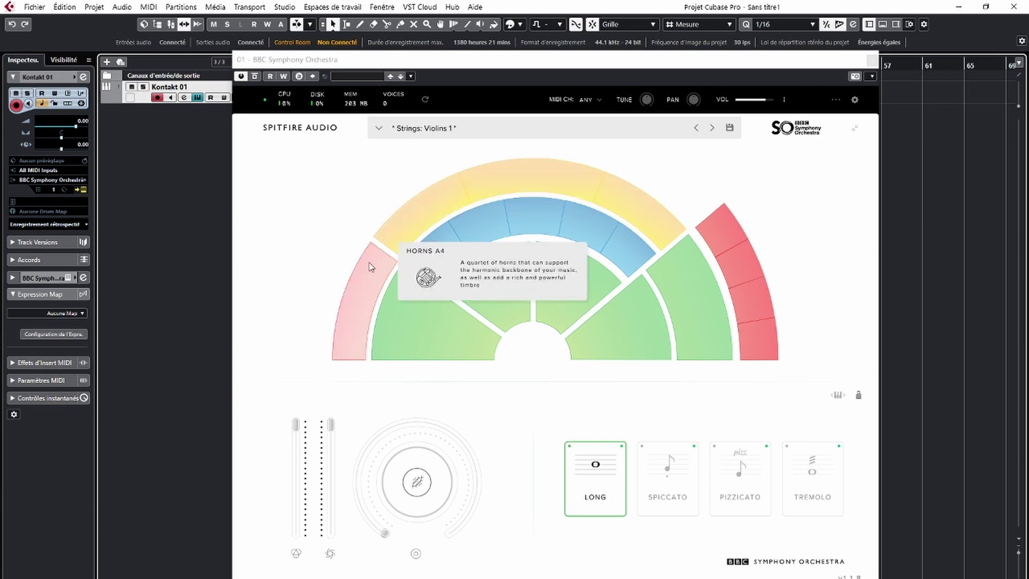
mouse_move(752, 348)
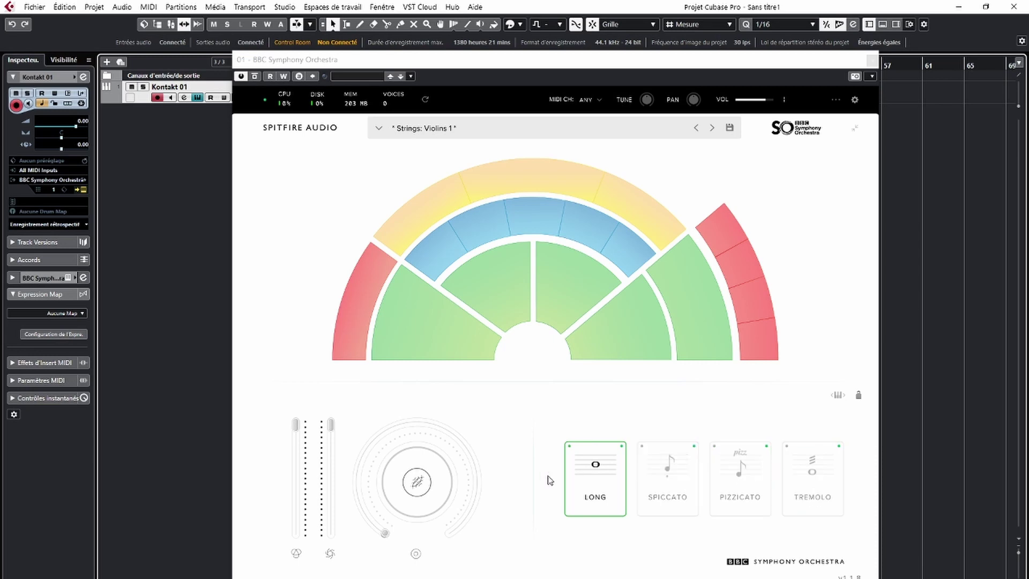
click(450, 347)
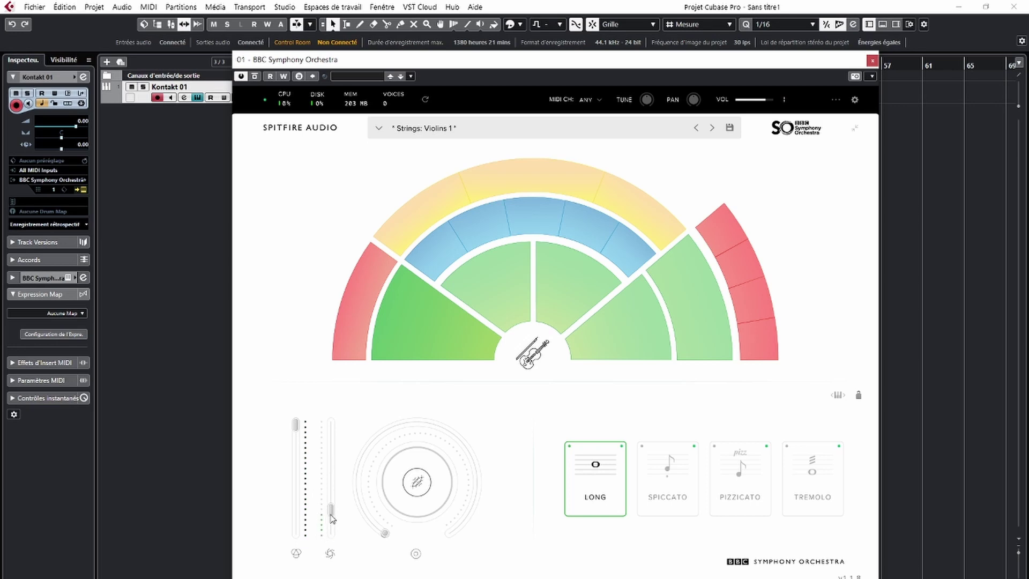
Set the Violins 1 reverb dial to 29% and choose the Spiccato articulation
mouse_move(332, 518)
drag(384, 532, 366, 448)
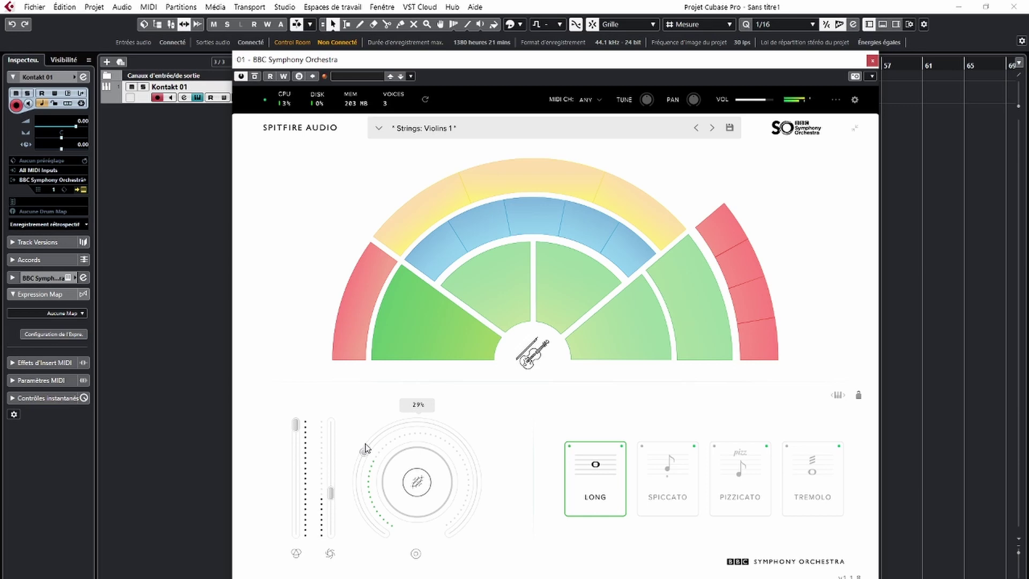
click(655, 472)
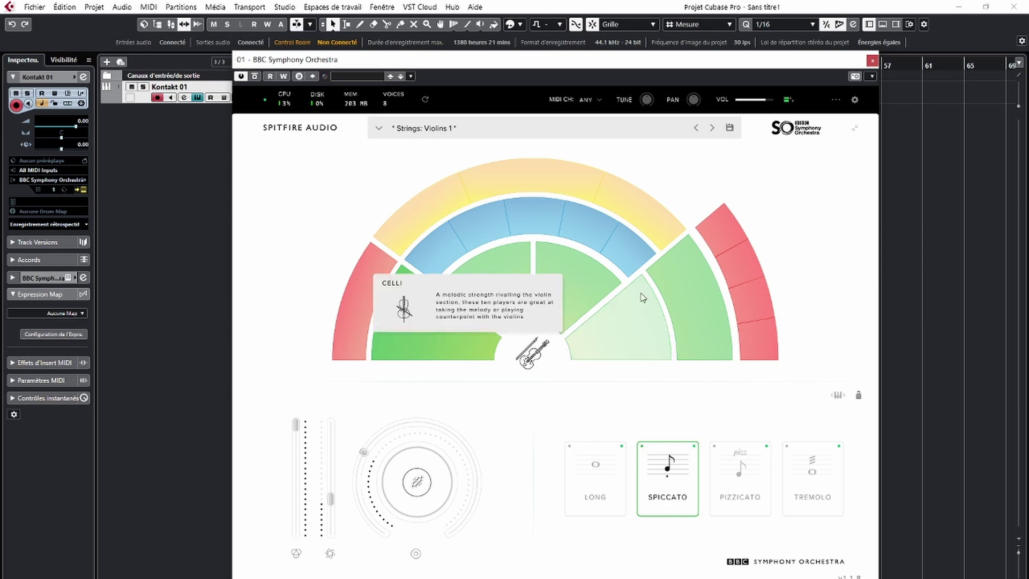
Load Oboes a3 from the woodwind section and choose the Staccatissimo articulation
click(528, 218)
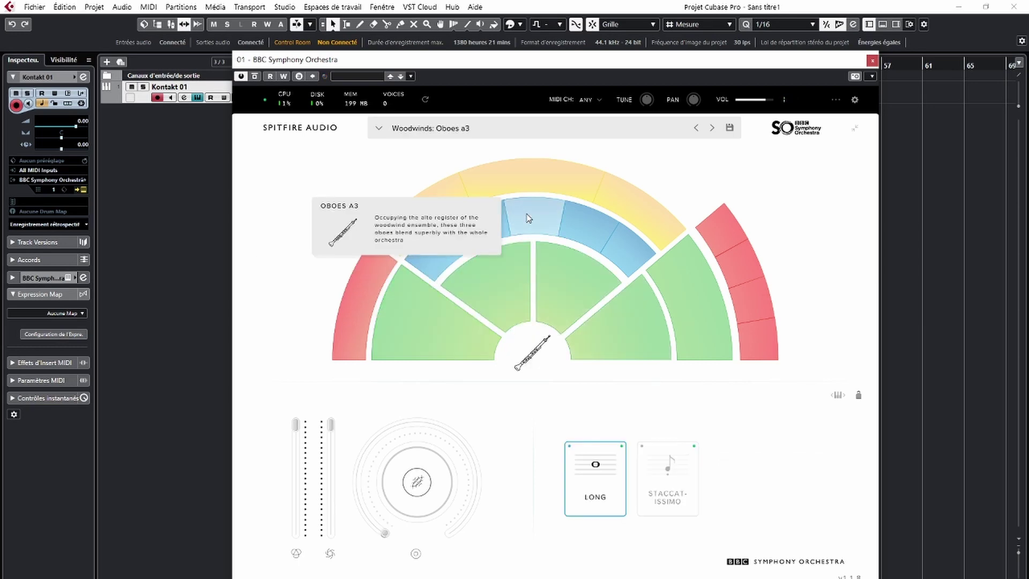
click(666, 467)
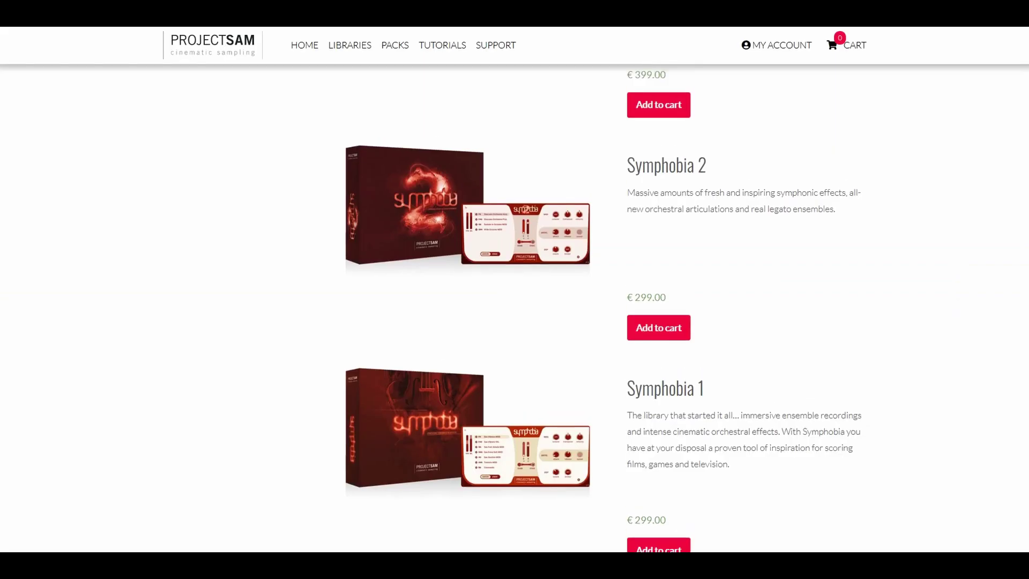
Review the Symphobia series on the ProjectSAM store page, from Symphobia 1 back up to Symphobia 4: Pandora Core
scroll(603, 314, up, 3)
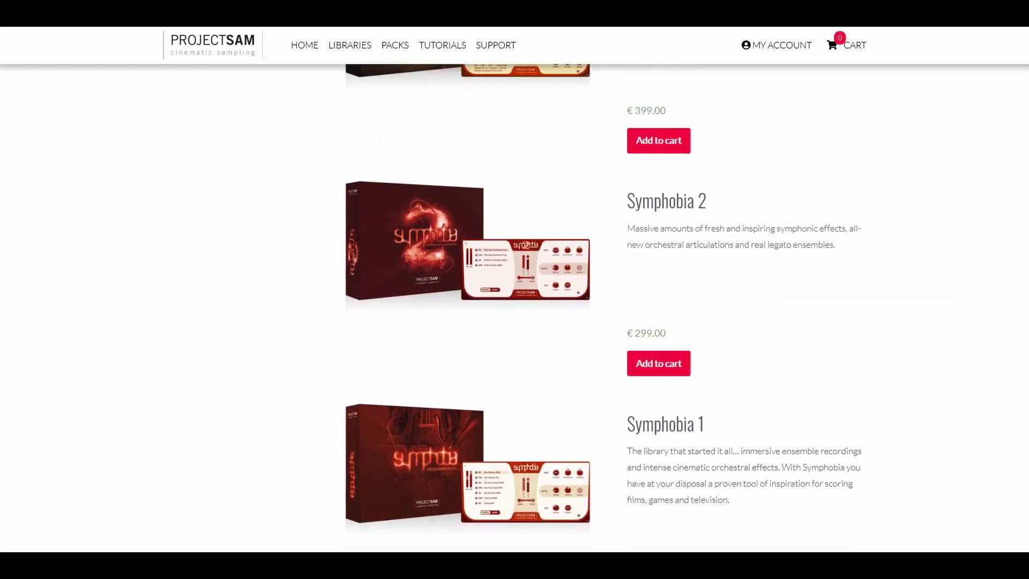
scroll(602, 314, up, 2)
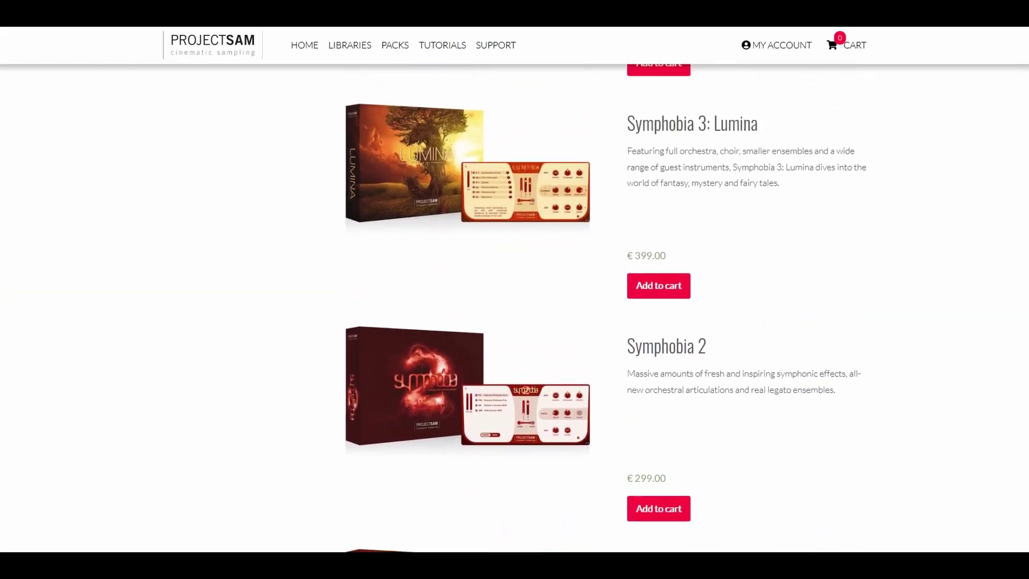
scroll(603, 314, up, 3)
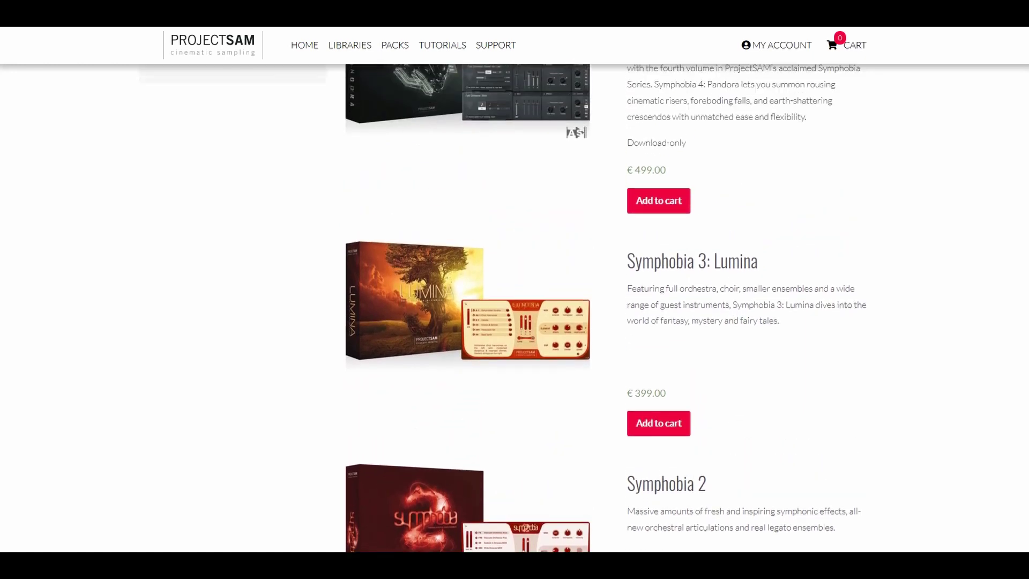
scroll(603, 314, up, 3)
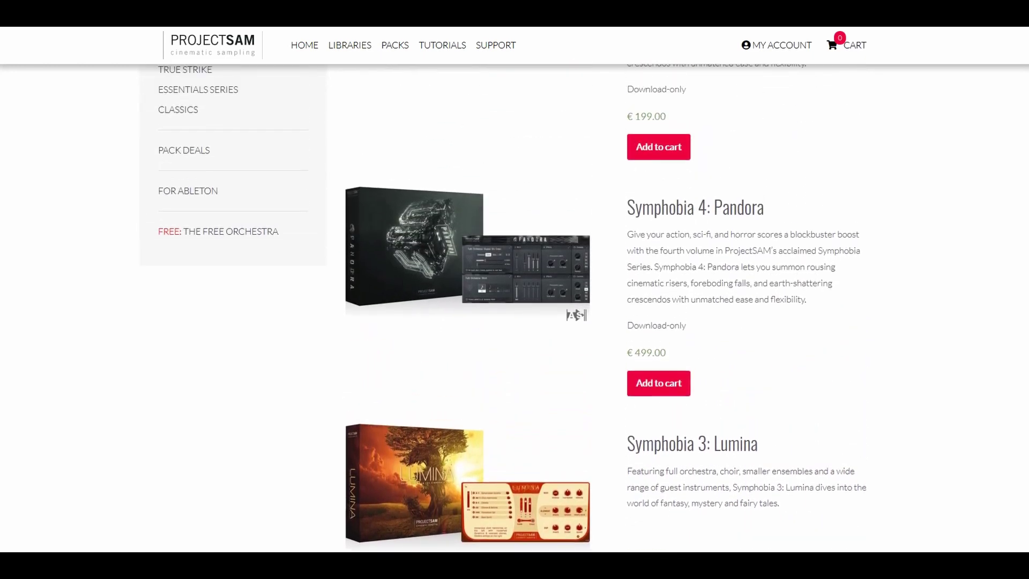
scroll(602, 314, up, 3)
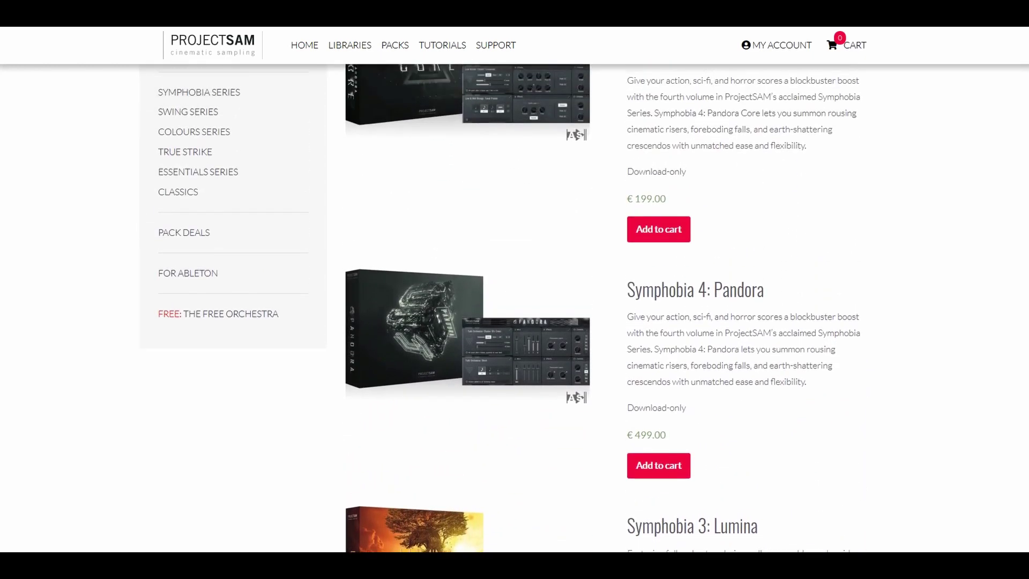
scroll(603, 314, up, 2)
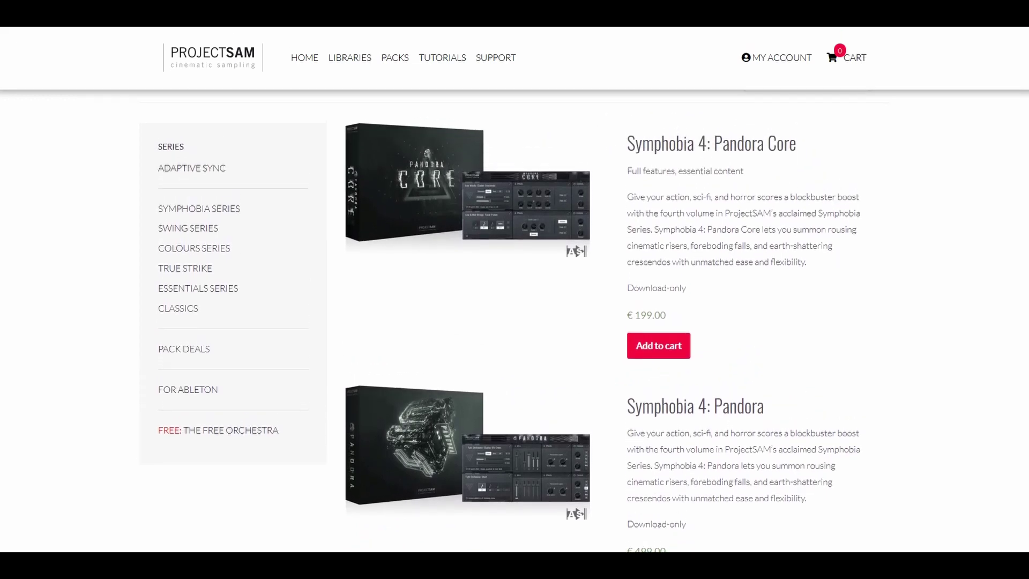
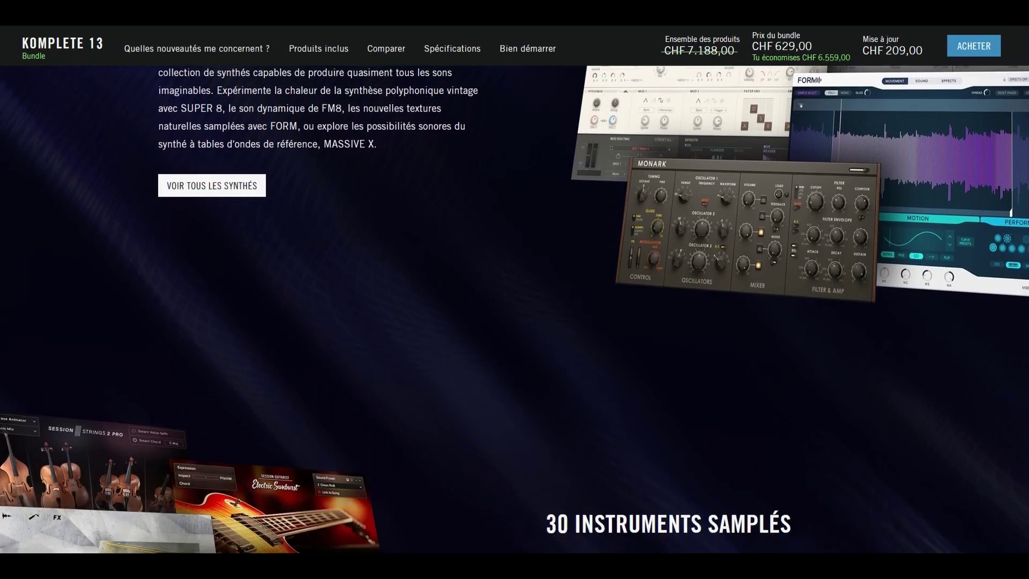
Examine the Komplete 13 product page's sections on sampled instruments, percussion, effects, expansions and sound browsing
scroll(514, 310, down, 2)
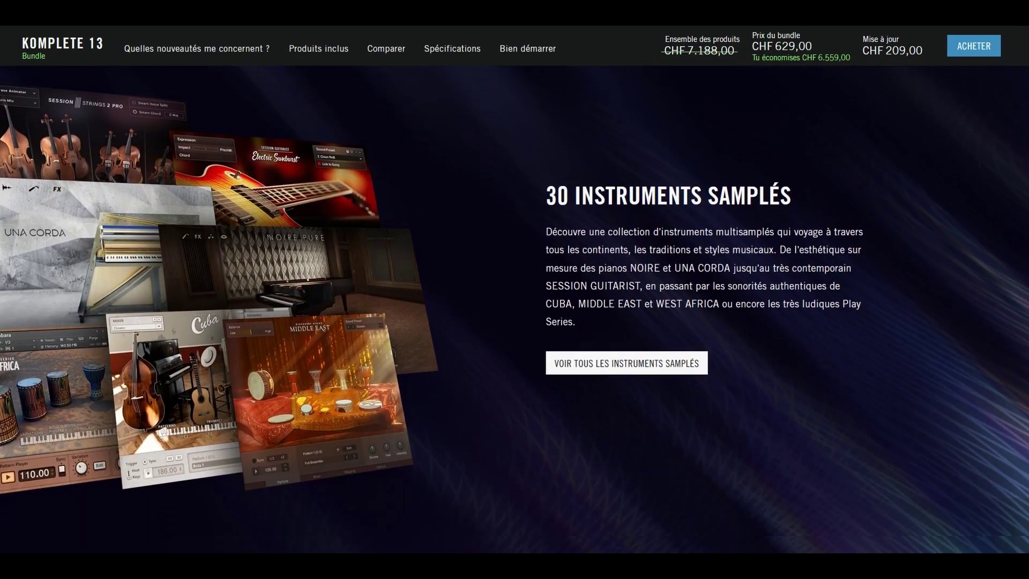
scroll(515, 309, down, 7)
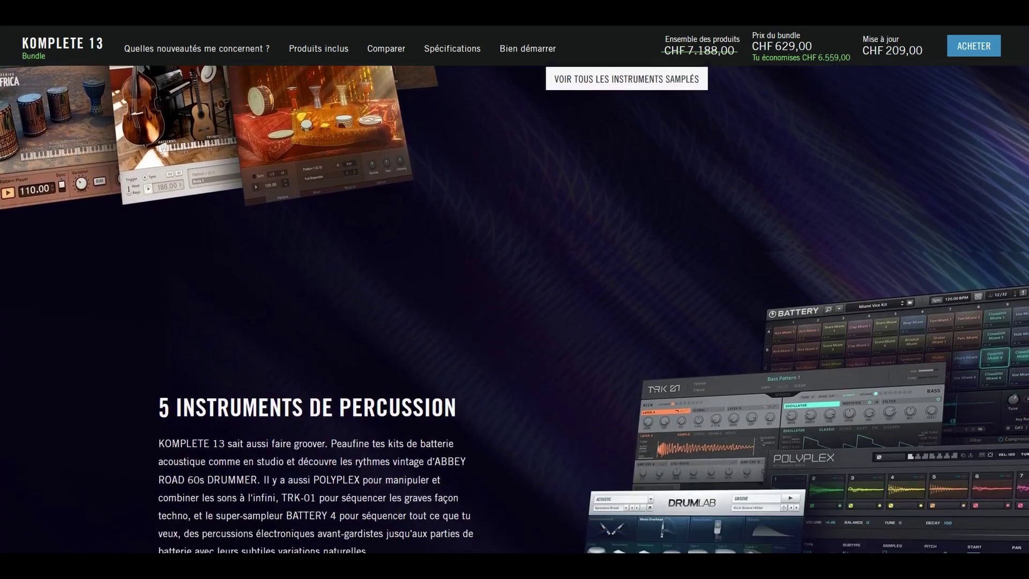
scroll(515, 309, down, 3)
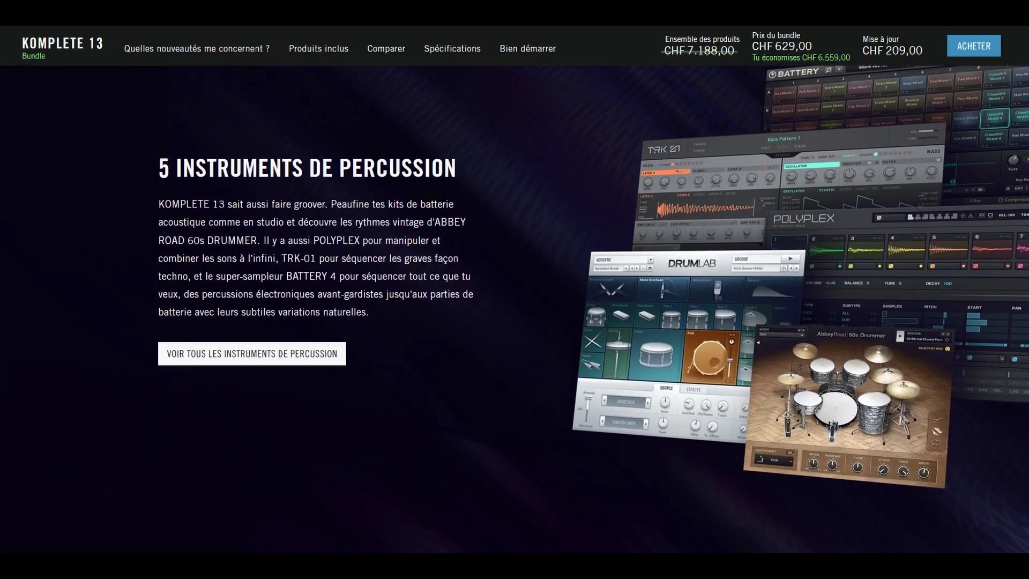
scroll(515, 310, down, 4)
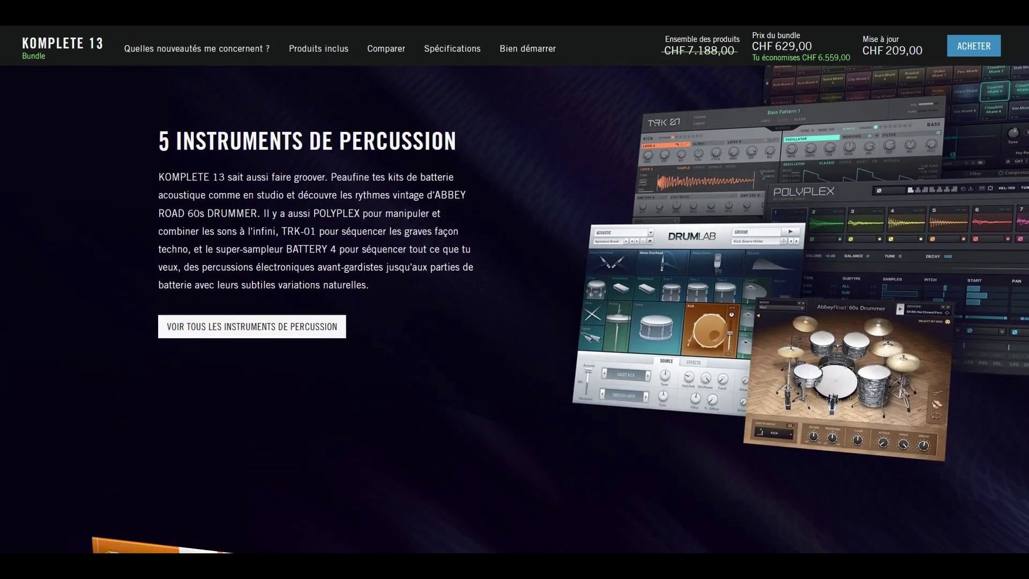
scroll(514, 310, down, 6)
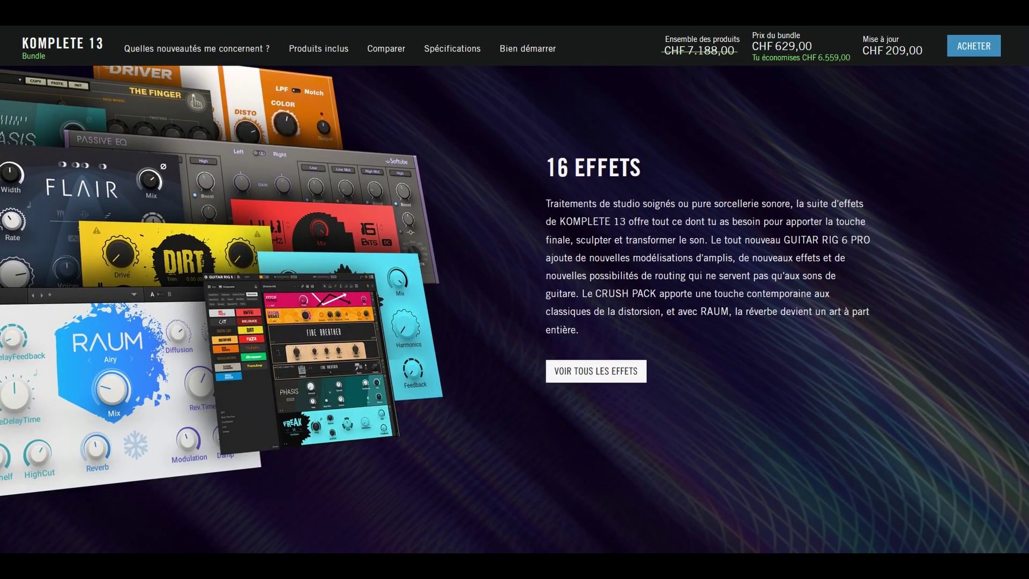
scroll(514, 310, down, 10)
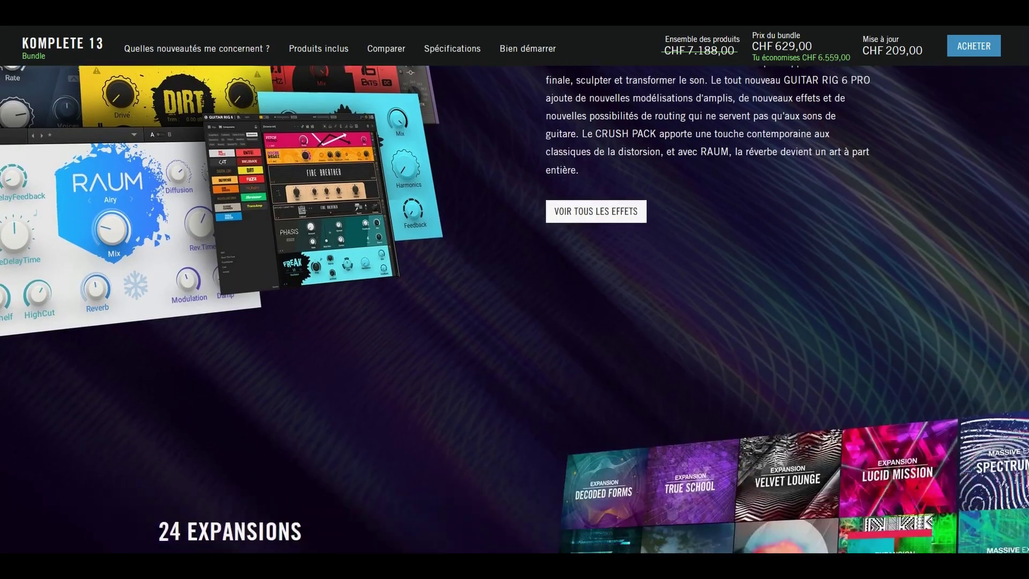
scroll(514, 310, down, 10)
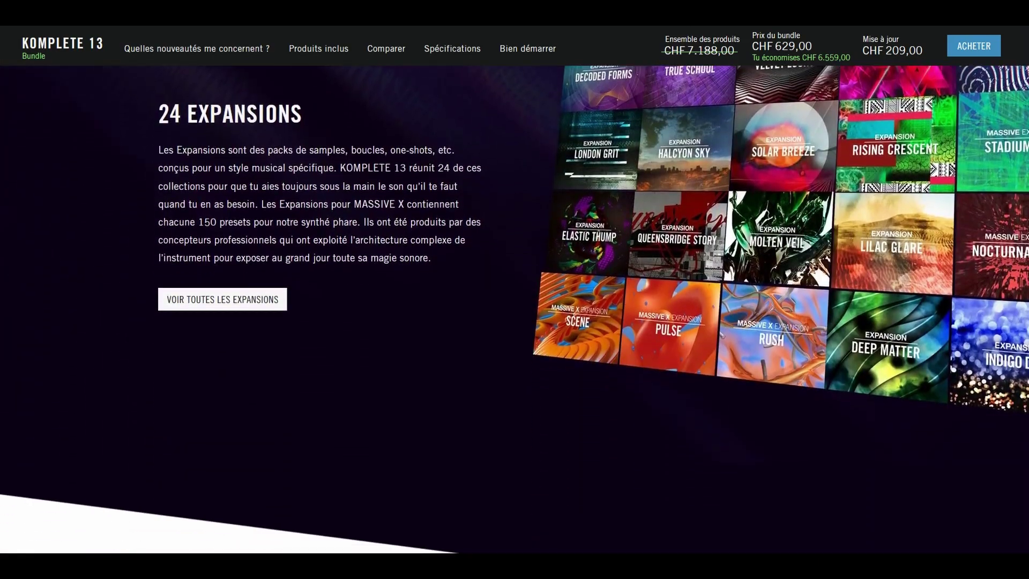
scroll(514, 310, down, 5)
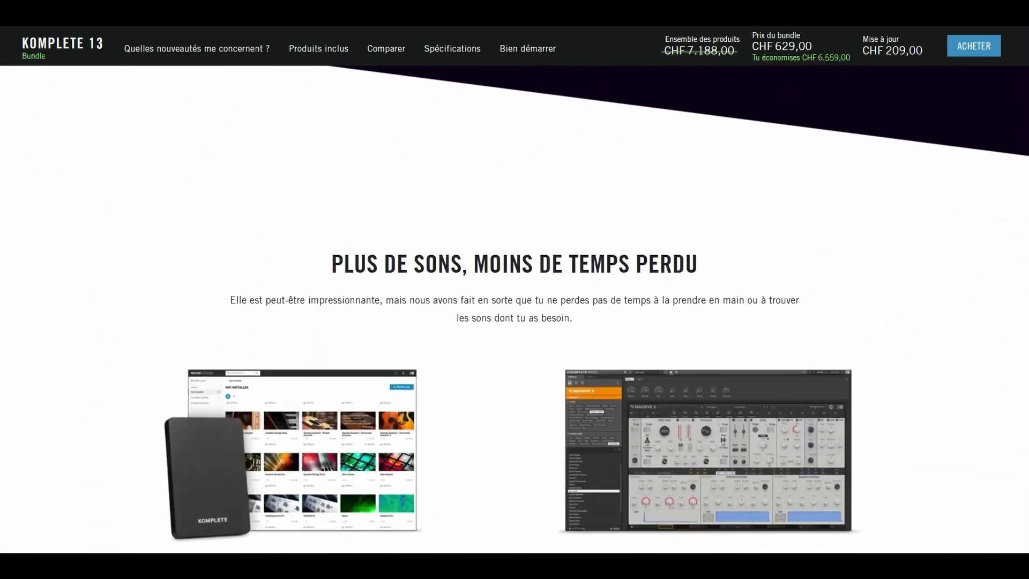
scroll(514, 310, down, 1)
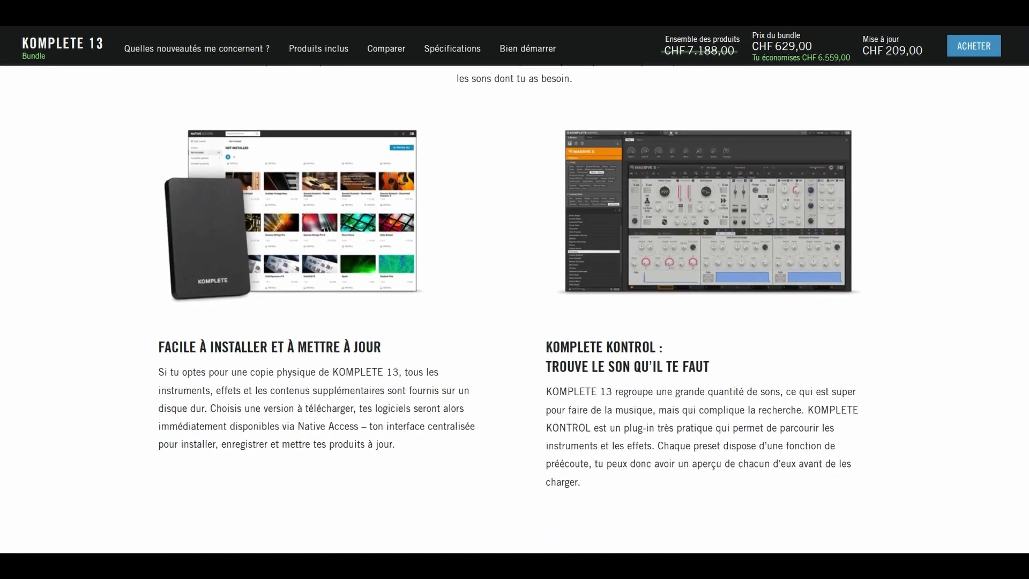
scroll(515, 309, down, 3)
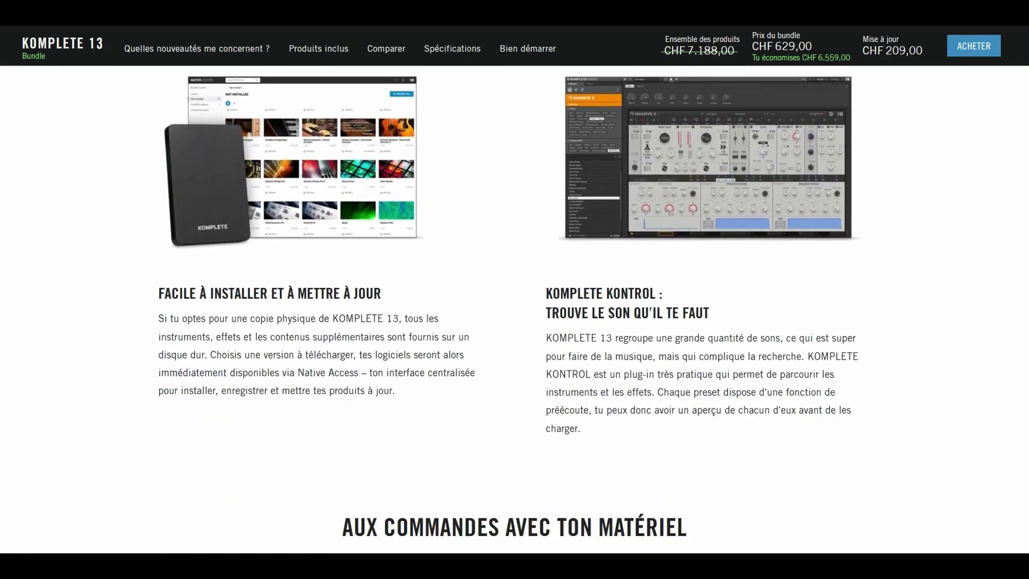
scroll(514, 310, down, 3)
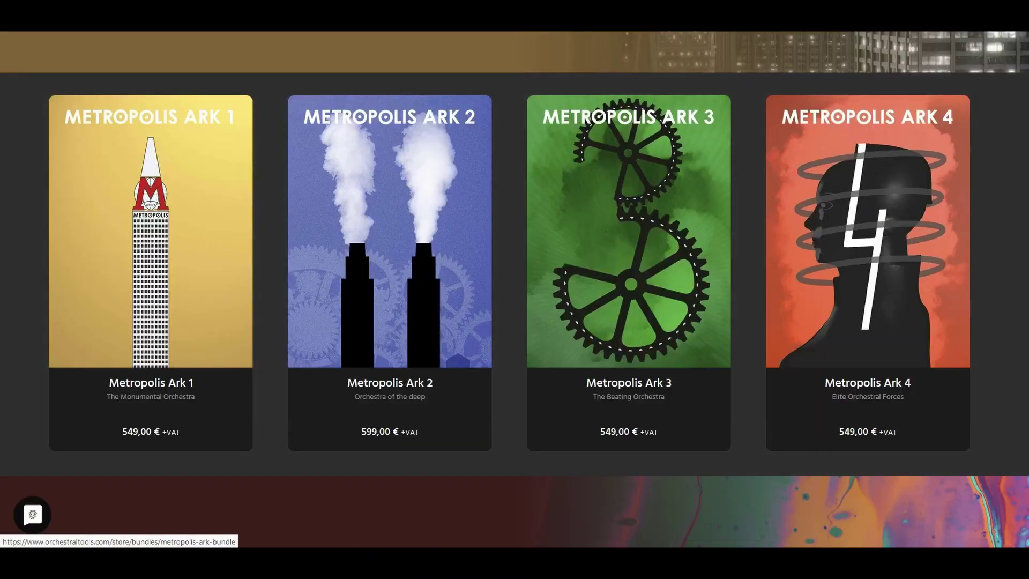
Open the Metropolis Ark 1 product page on the Orchestral Tools site and play its header video
click(196, 139)
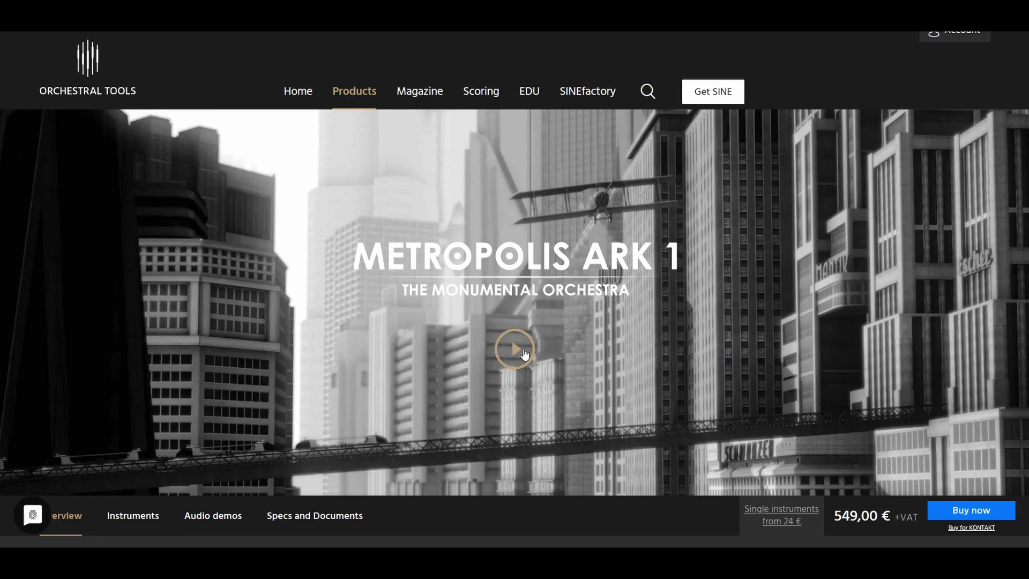
click(514, 348)
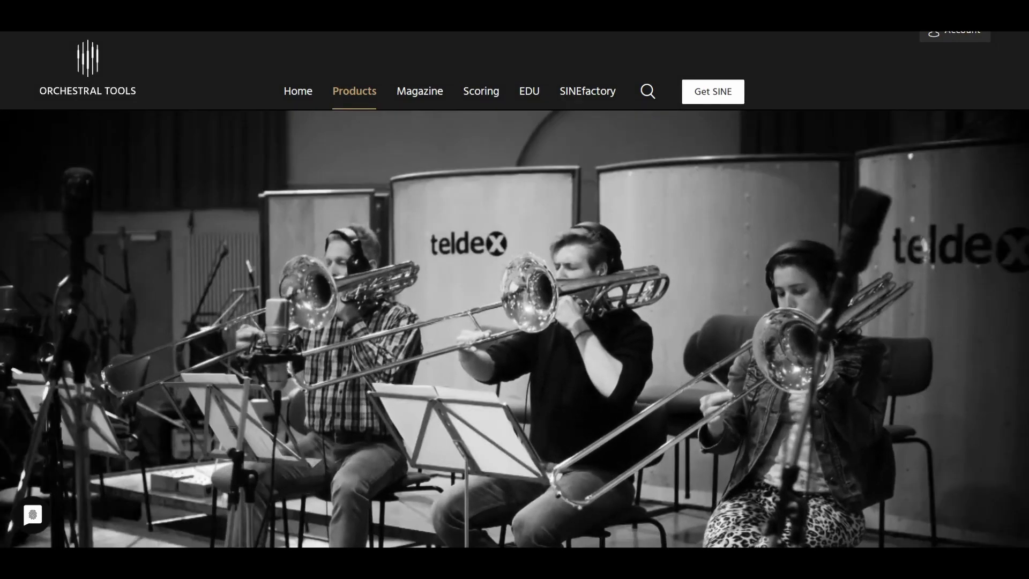
Read the Metropolis Ark 1 overview and view its instrument sections walkthrough area
scroll(514, 289, down, 3)
scroll(514, 290, down, 8)
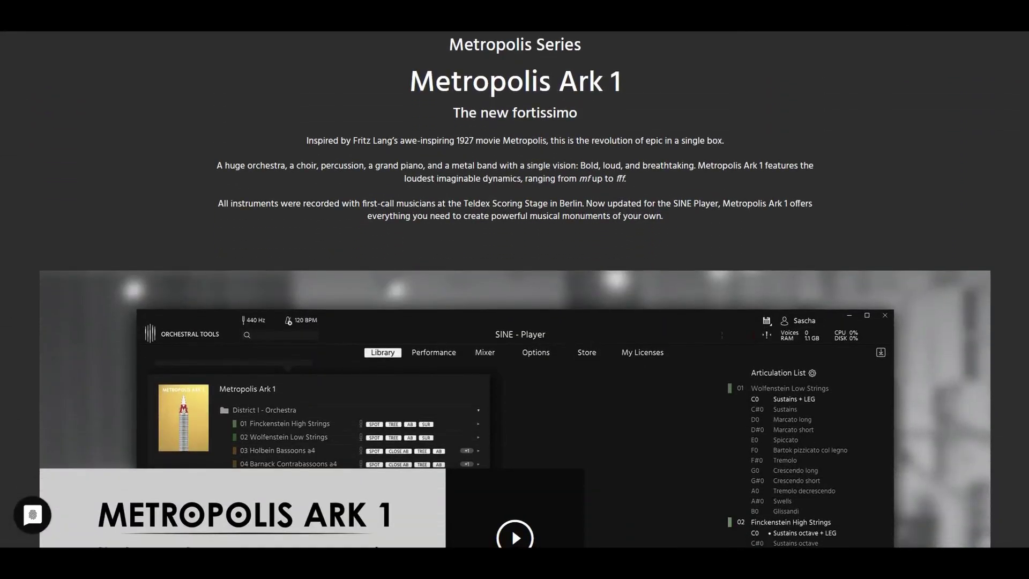
scroll(515, 289, down, 5)
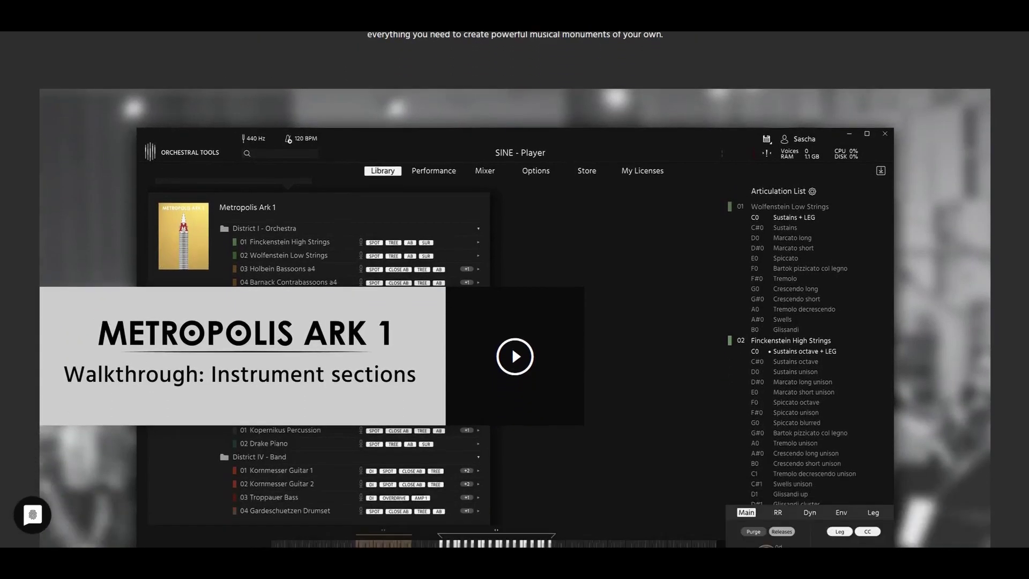
scroll(513, 280, down, 3)
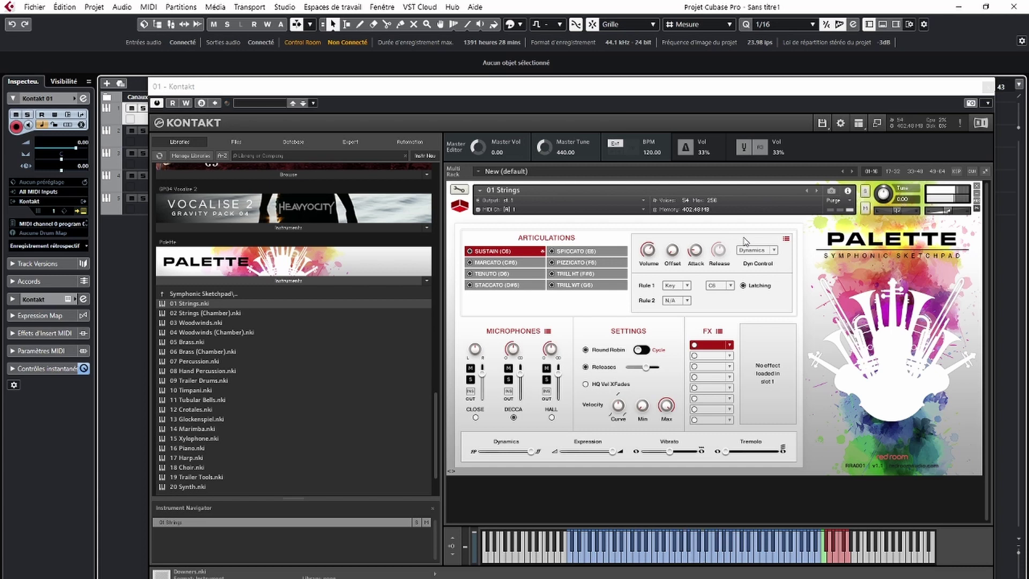
Close the Kontakt 01 instrument and open the Palette chamber strings loaded on the Kontakt 02 track
click(987, 86)
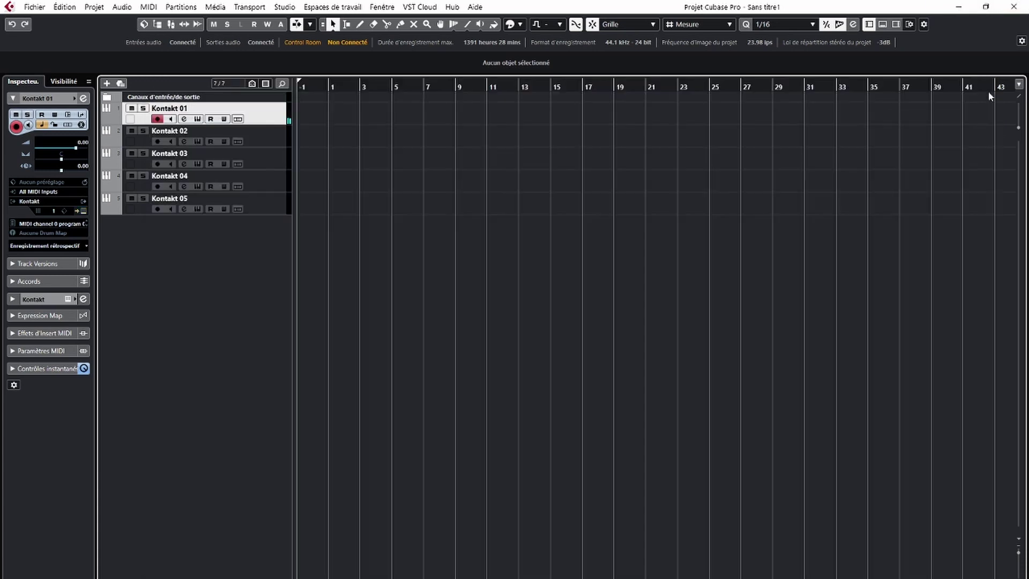
click(136, 137)
click(81, 211)
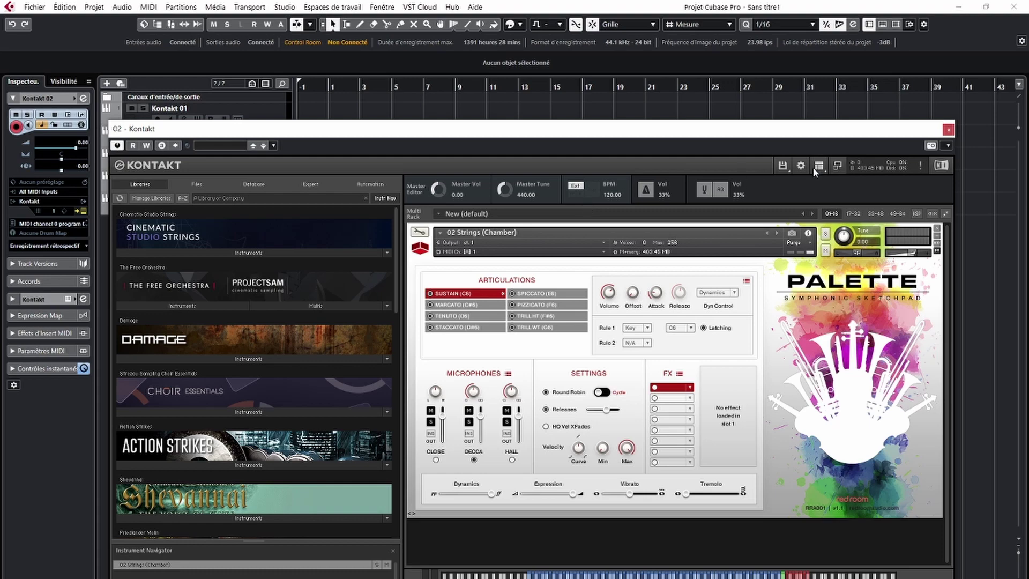
Close the chamber strings instrument and open the Palette Trailer Tools instrument on the Kontakt 03 track
click(947, 129)
click(143, 167)
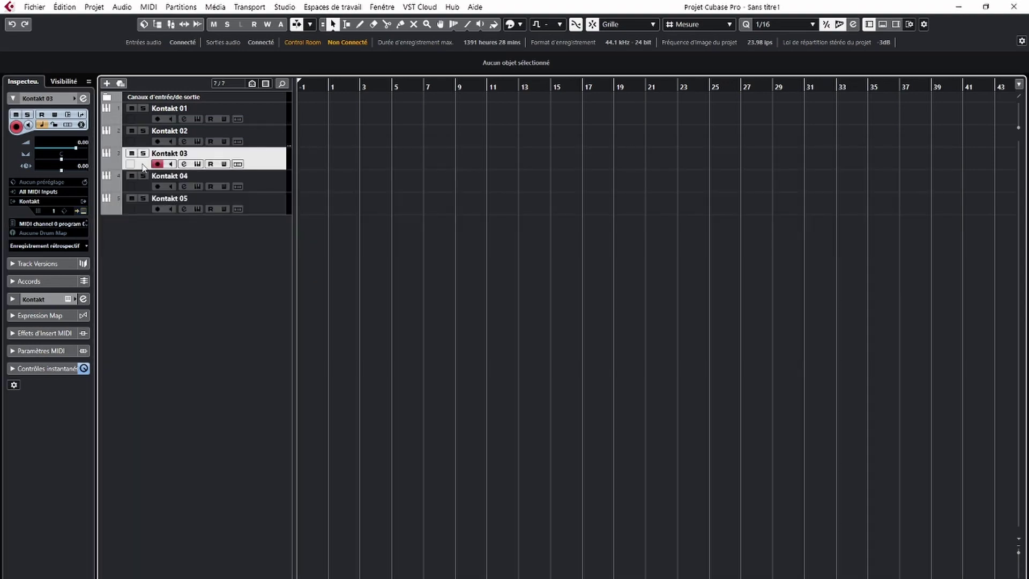
click(85, 211)
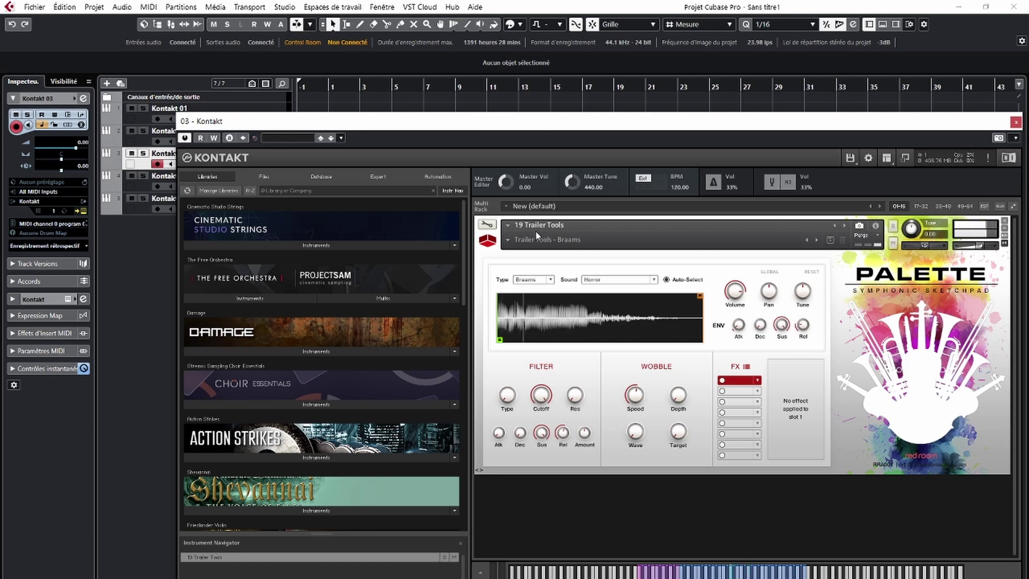
Audition the Trailer Tools by switching the sound type to Downers and to Risers, and close the instrument
click(544, 279)
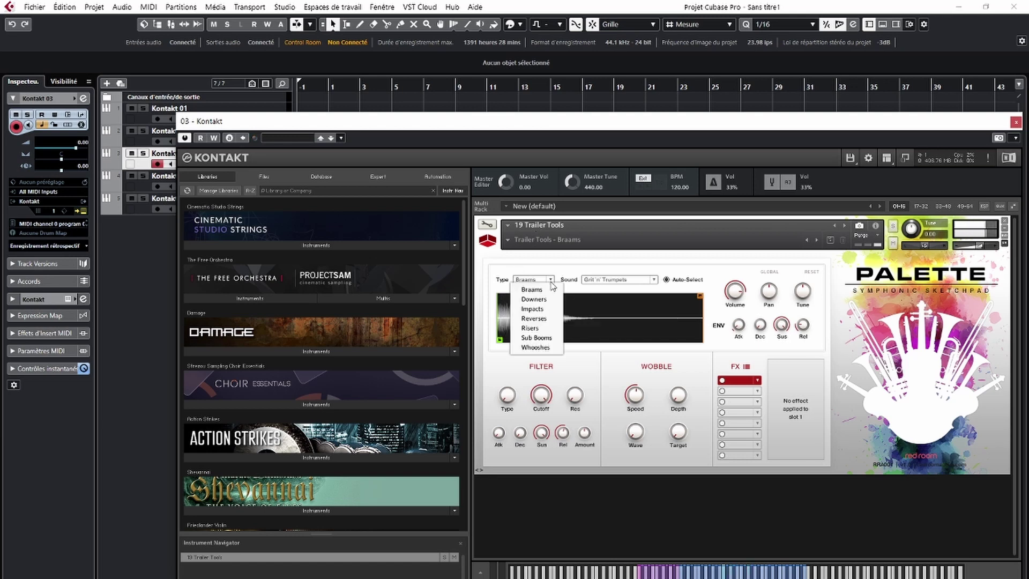
click(541, 299)
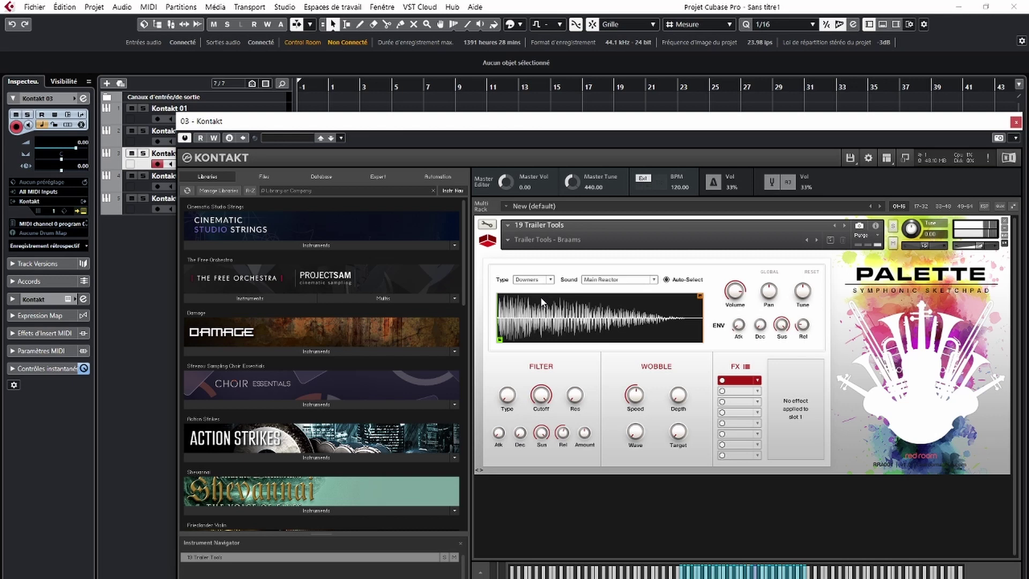
click(548, 279)
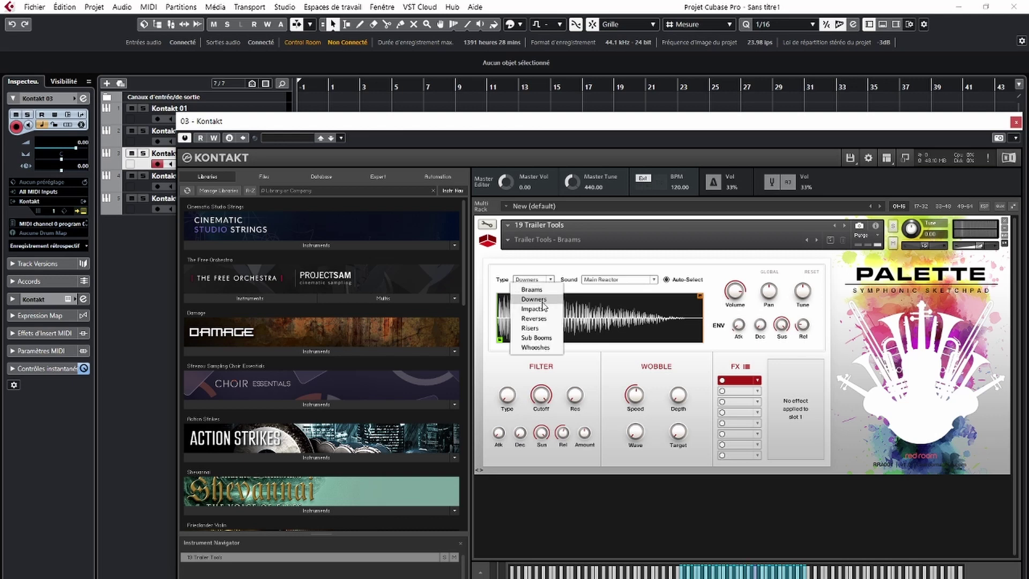
click(539, 329)
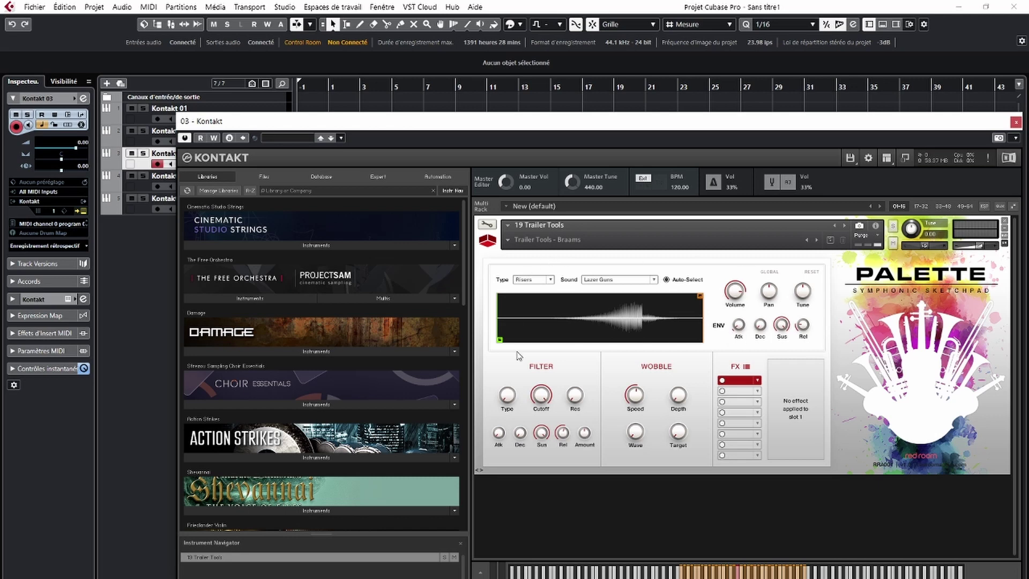
click(1018, 124)
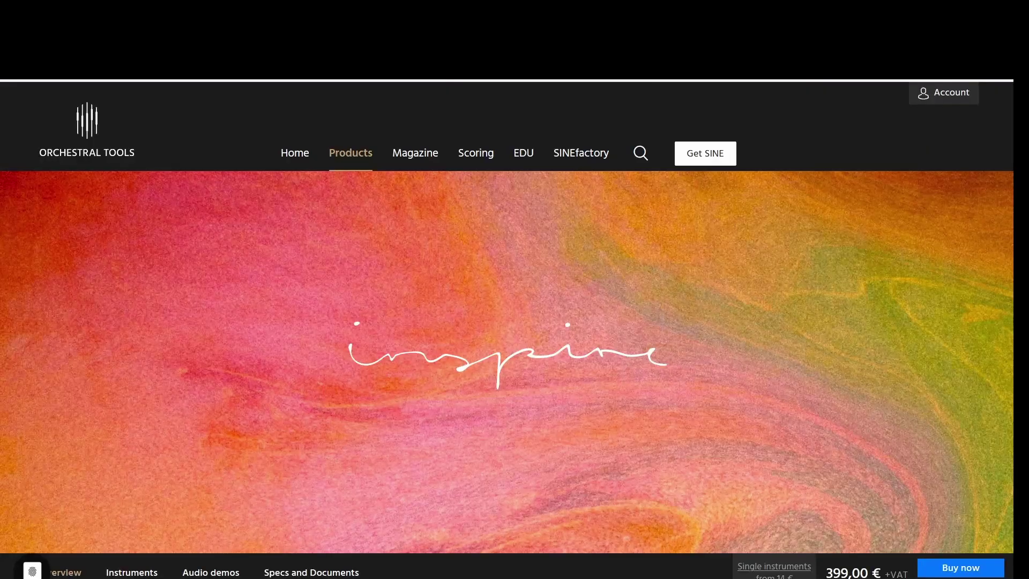
Show the audio demos of Berlin Orchestra Inspire 1 on the Orchestral Tools site and return to the overview
click(196, 572)
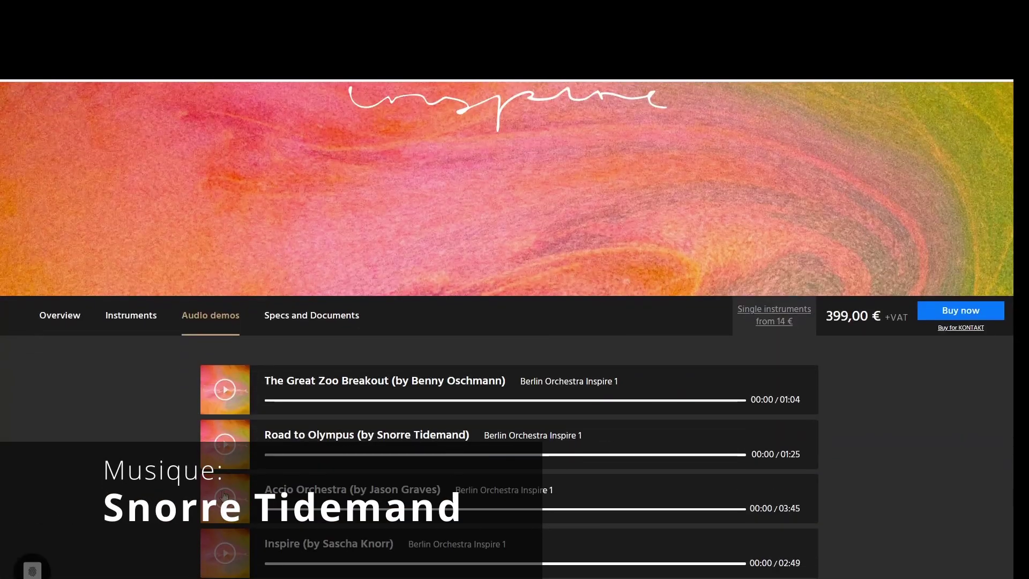
click(61, 316)
scroll(506, 321, up, 5)
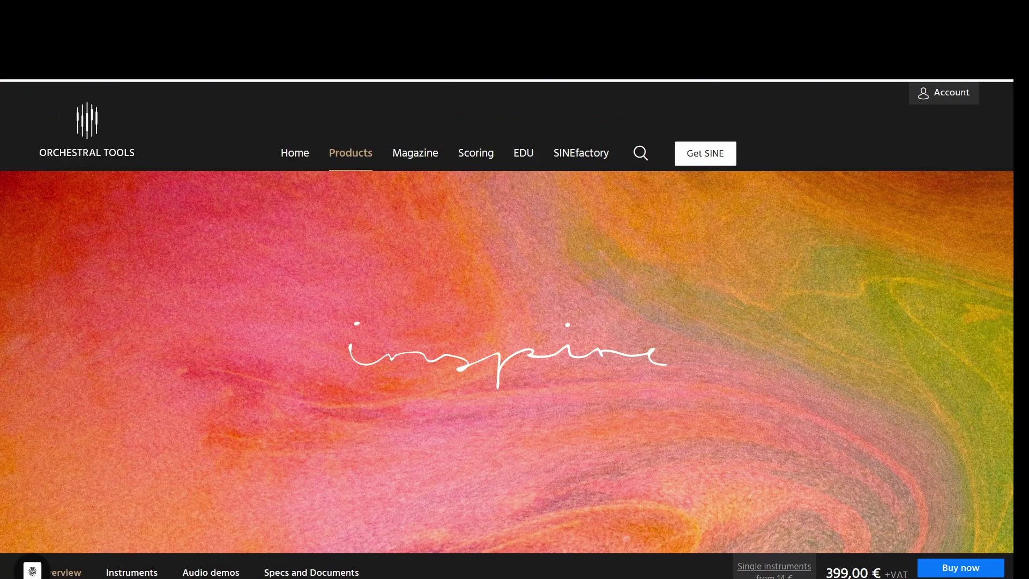
Examine the Berlin Orchestra Inspire 1 overview, including its introduction, walkthrough, feature list, instrument sections and recording details
scroll(506, 321, down, 4)
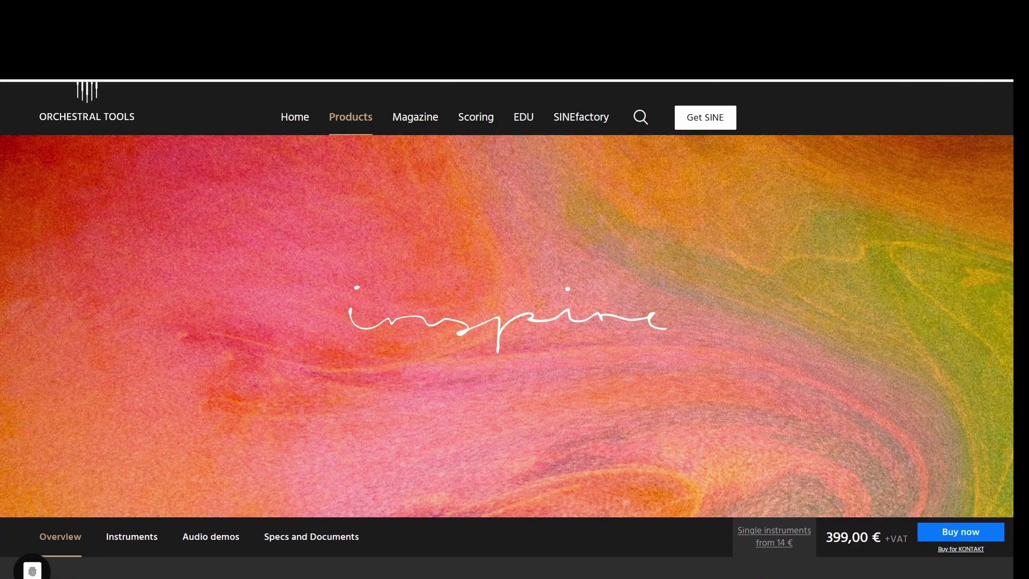
scroll(506, 321, down, 7)
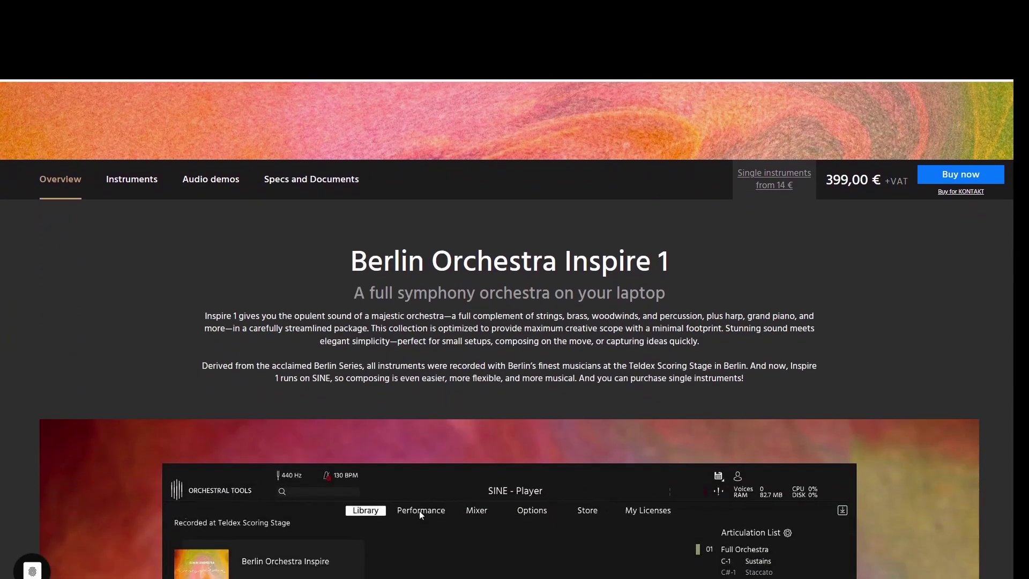
scroll(506, 322, down, 8)
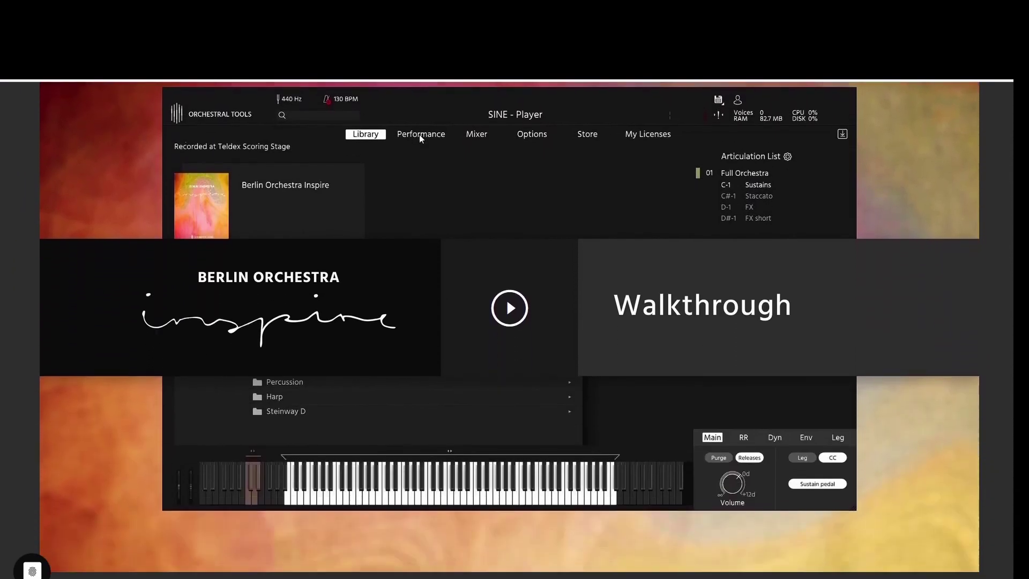
scroll(506, 321, down, 5)
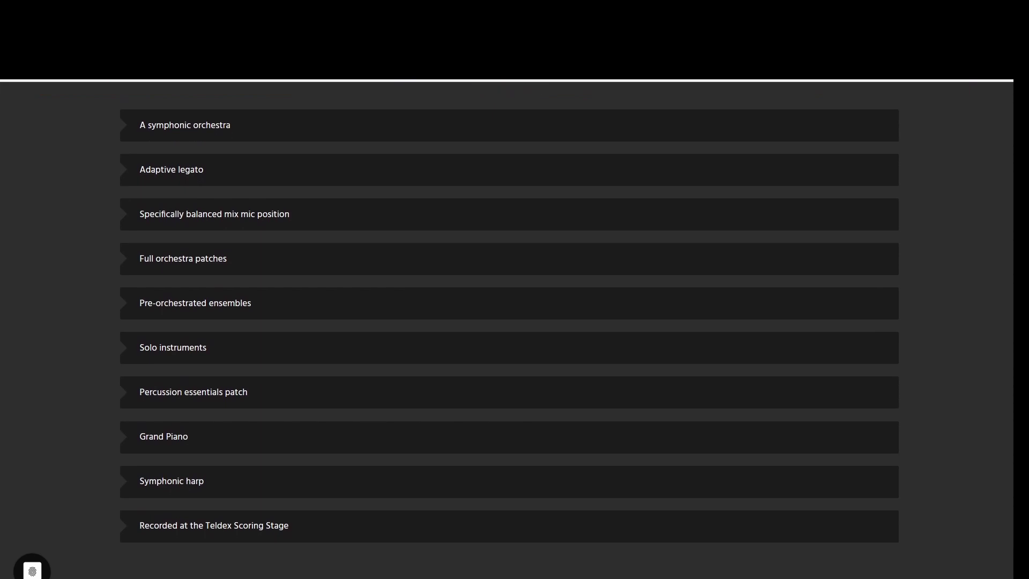
scroll(506, 322, down, 5)
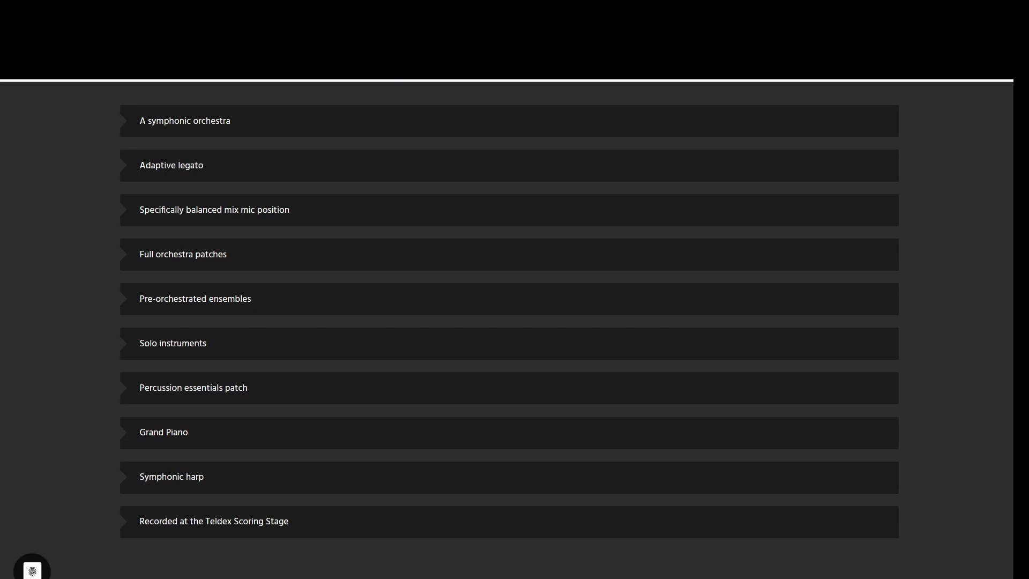
scroll(506, 321, down, 3)
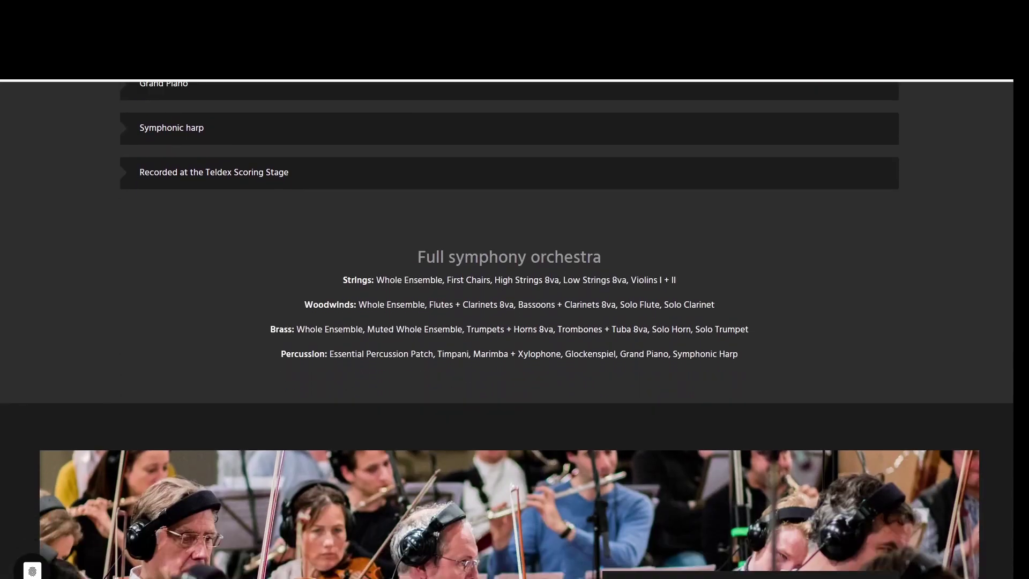
scroll(507, 322, down, 4)
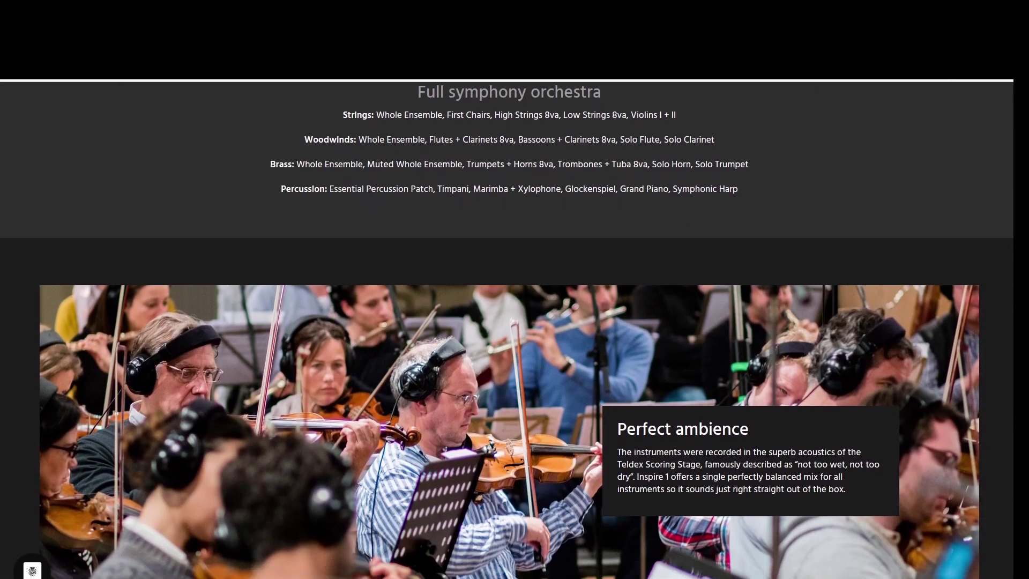
scroll(506, 322, down, 5)
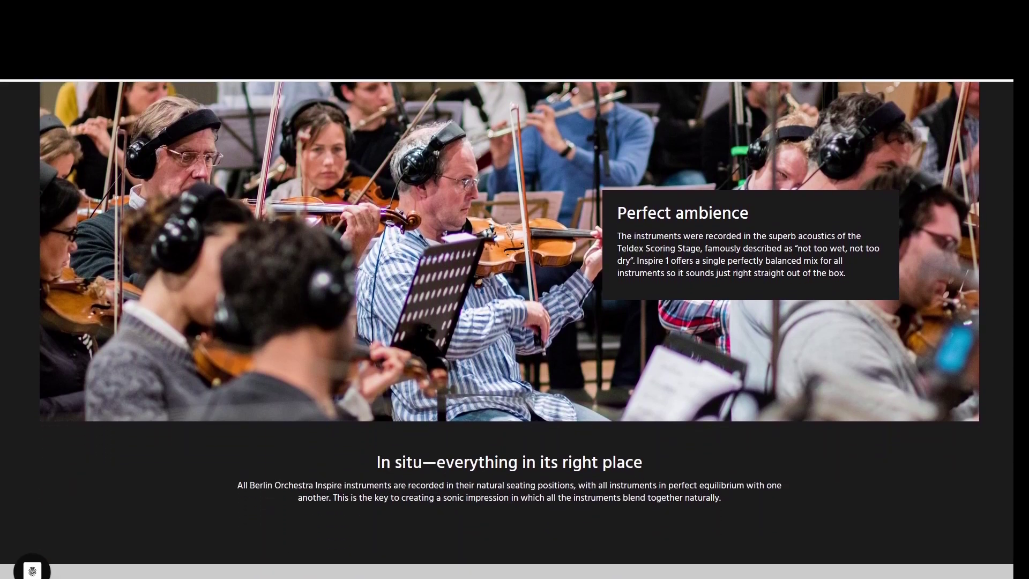
scroll(507, 321, down, 6)
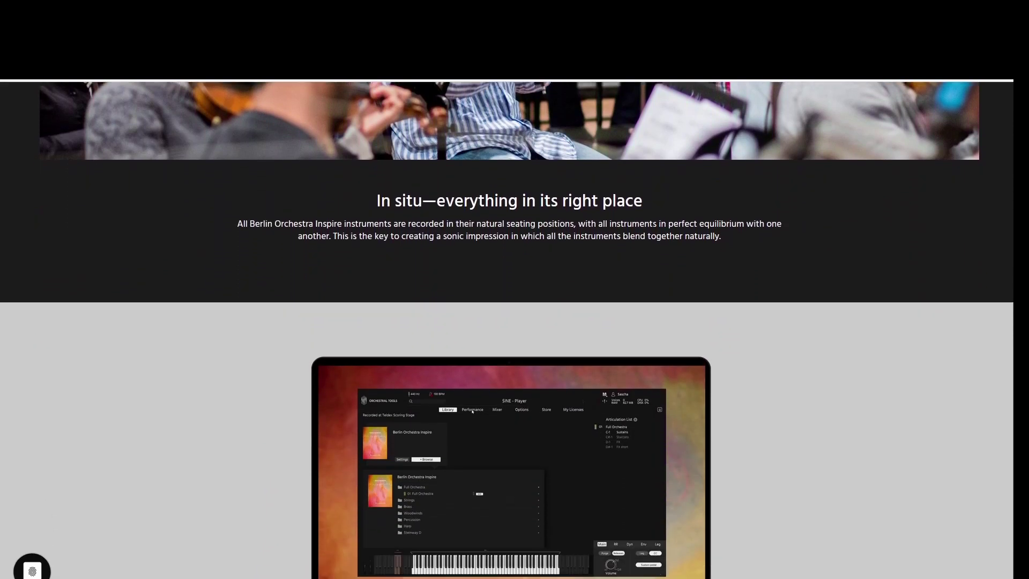
scroll(506, 322, down, 3)
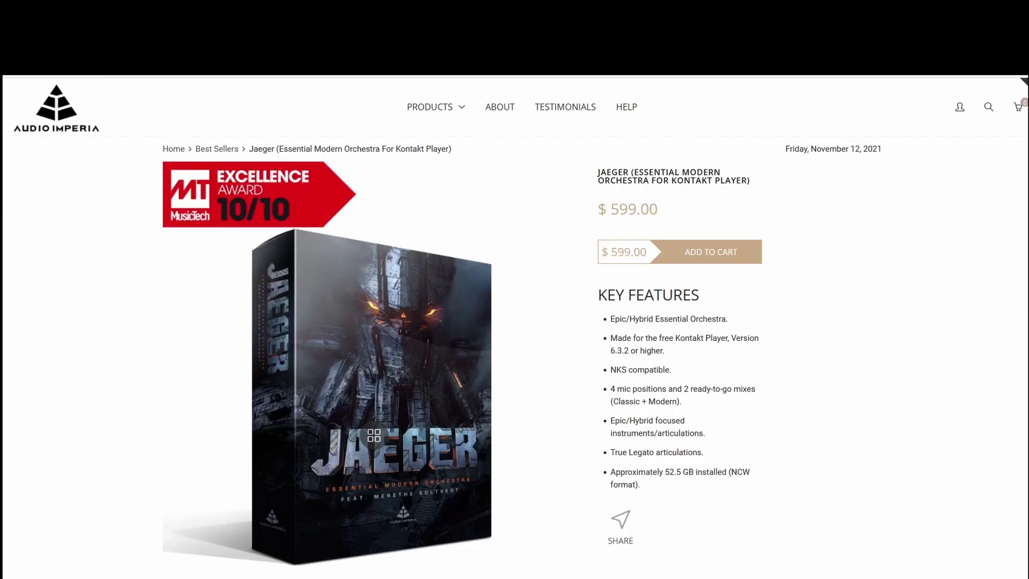
Examine Audio Imperia's Jaeger product page, from the description through the instrument and articulation lists to the mic specifications
scroll(514, 322, down, 2)
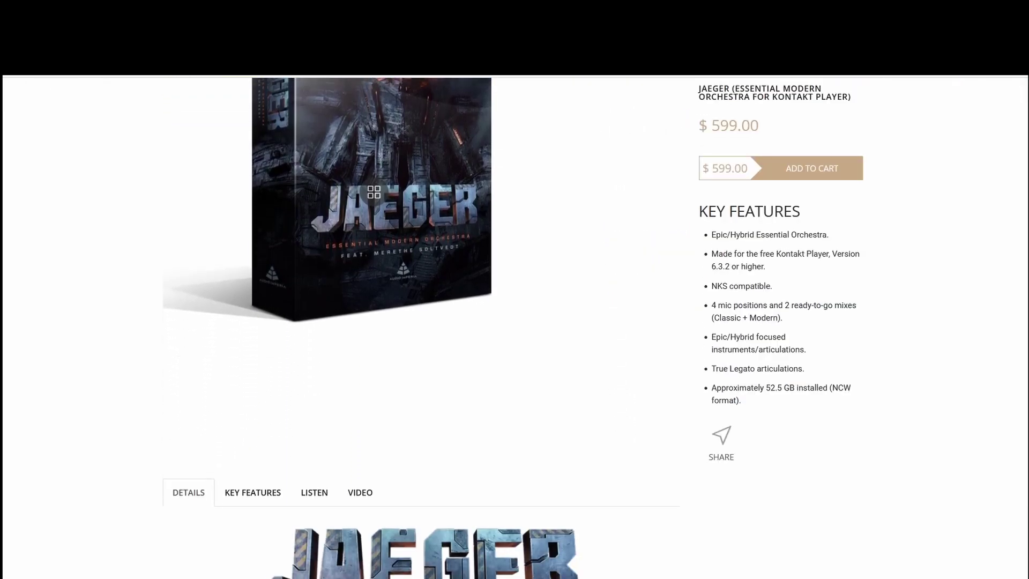
scroll(418, 321, down, 9)
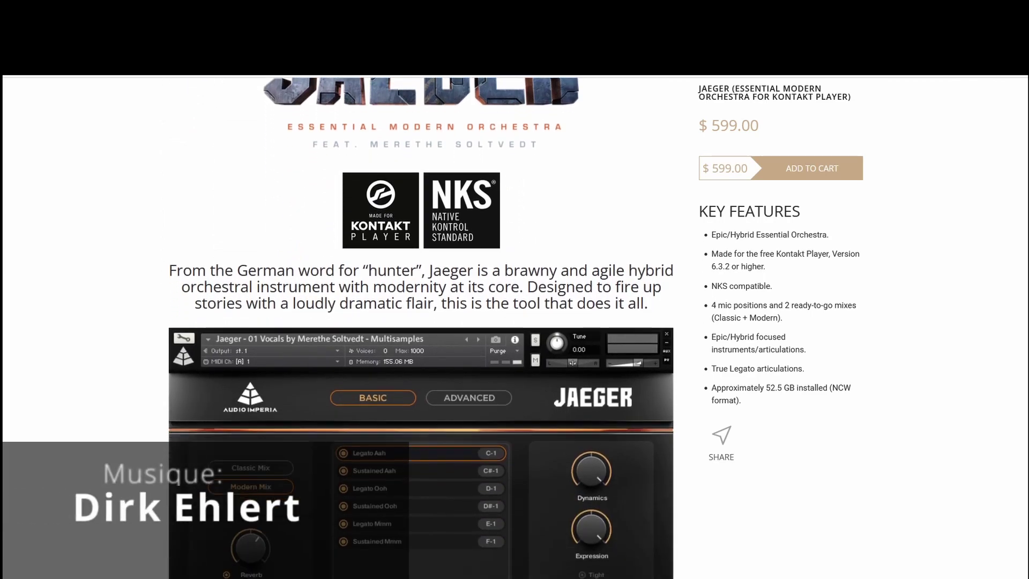
scroll(421, 322, down, 8)
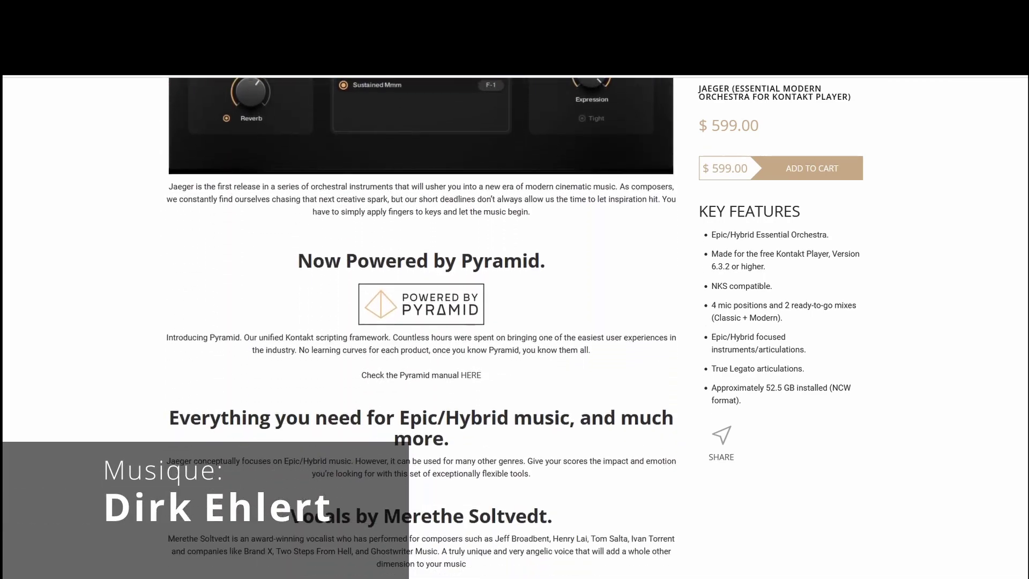
scroll(421, 321, down, 10)
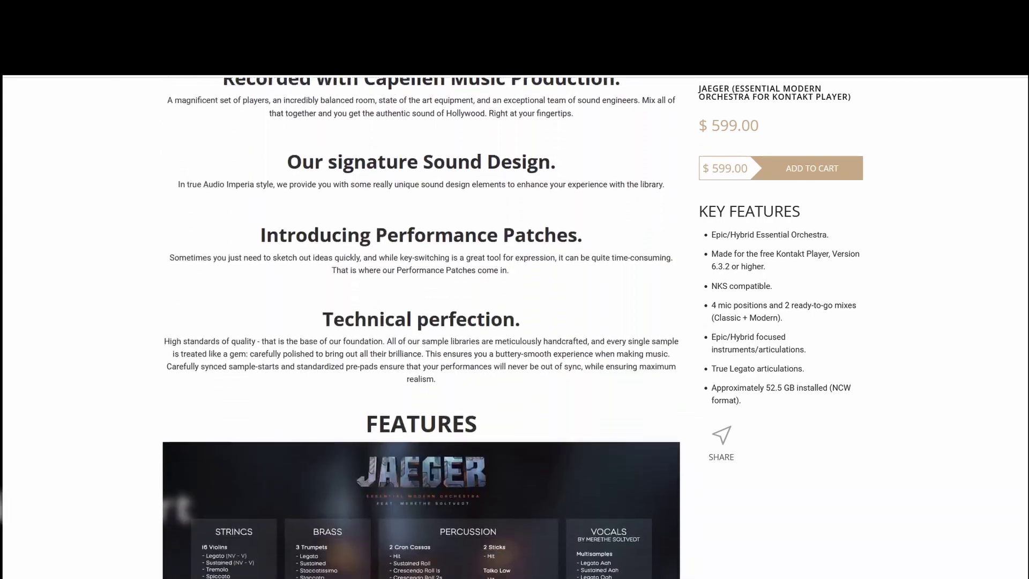
scroll(420, 322, down, 5)
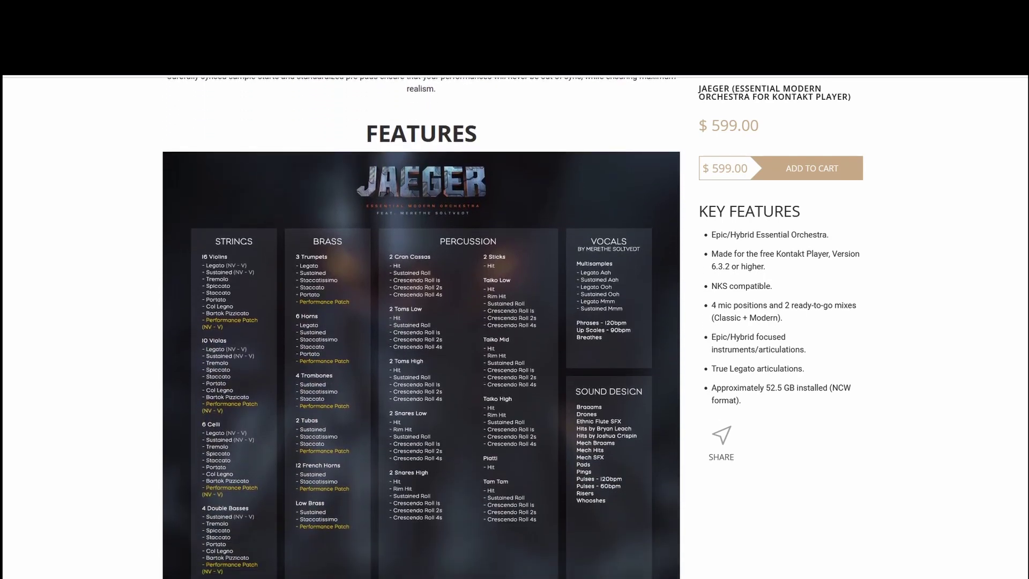
scroll(421, 321, down, 1)
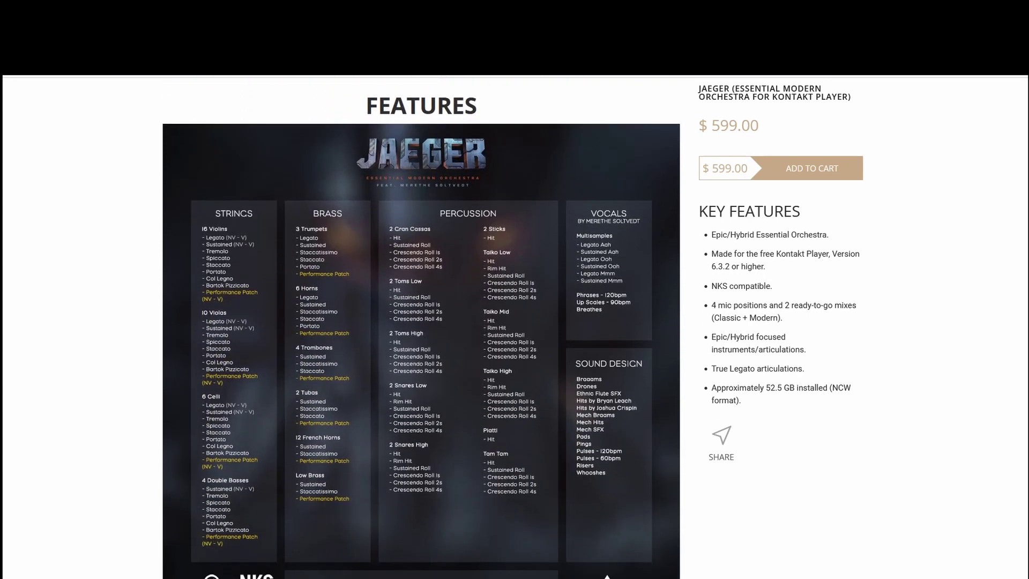
scroll(420, 322, down, 7)
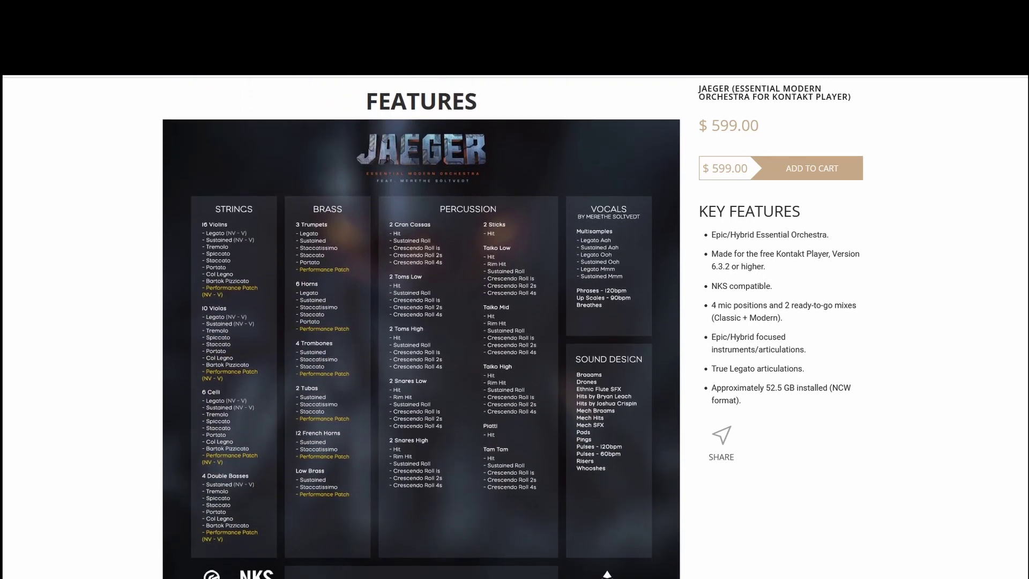
scroll(420, 321, down, 4)
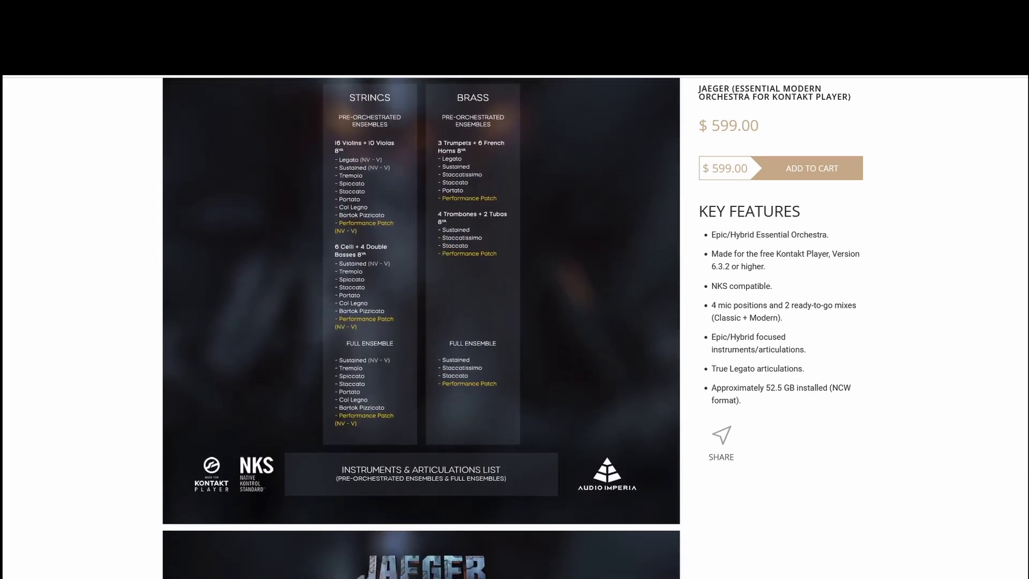
scroll(421, 321, down, 6)
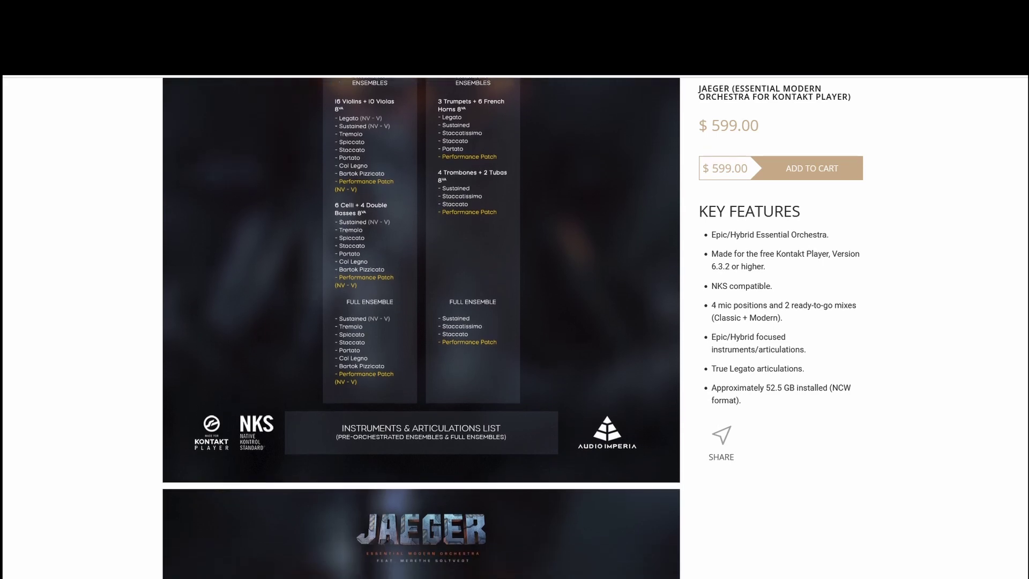
scroll(421, 328, down, 2)
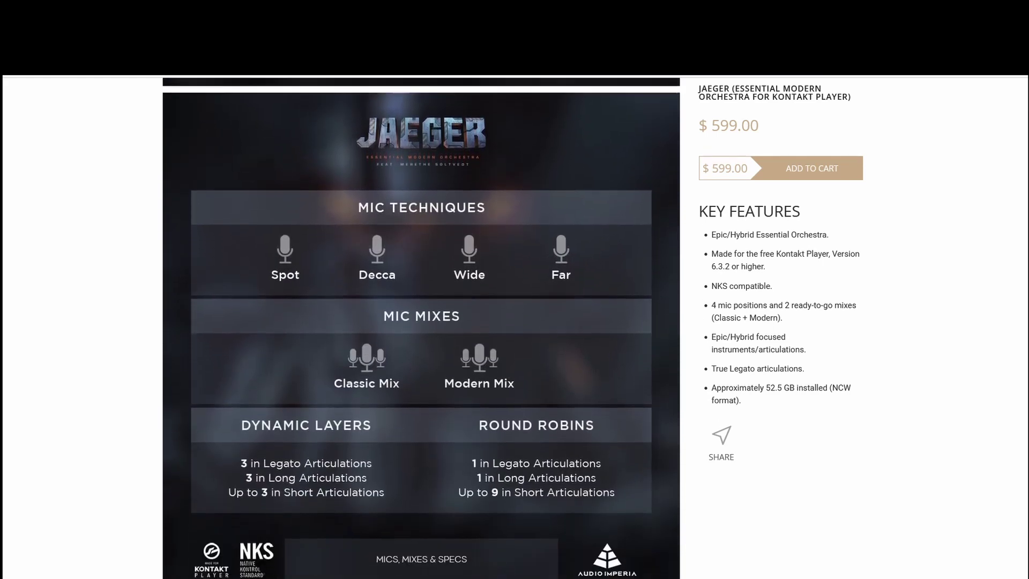